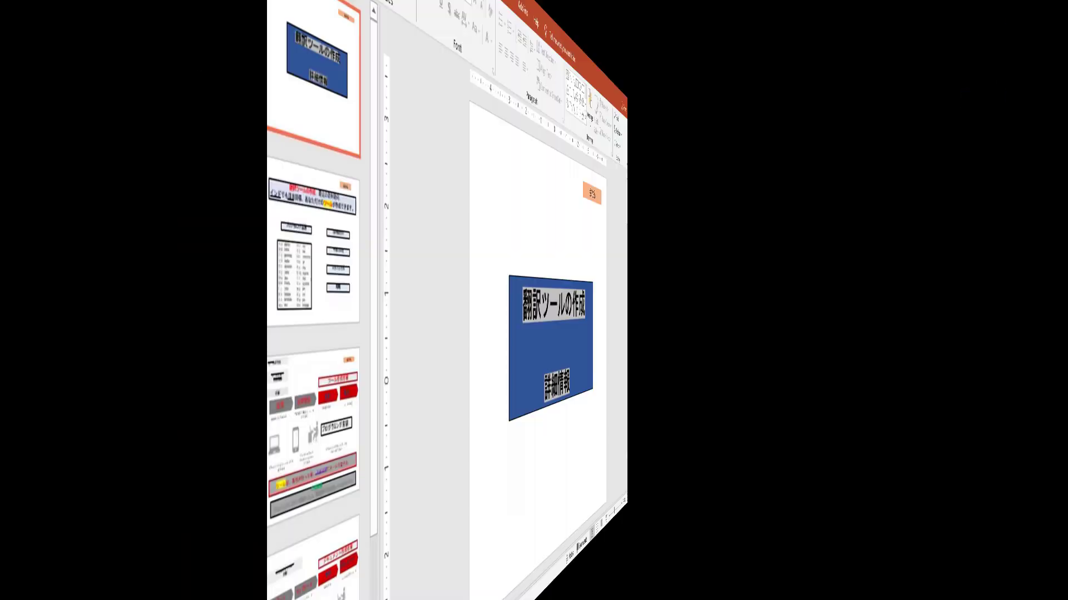
Step: Look through the first slides of the Japanese translation tool presentation
key("Page_Down")
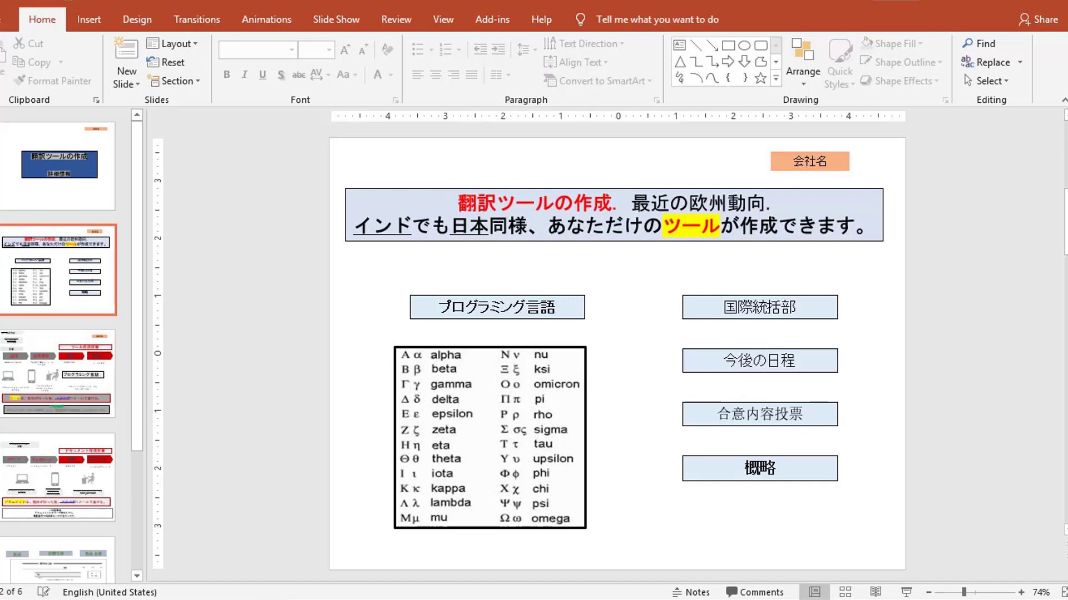
key("Page_Down")
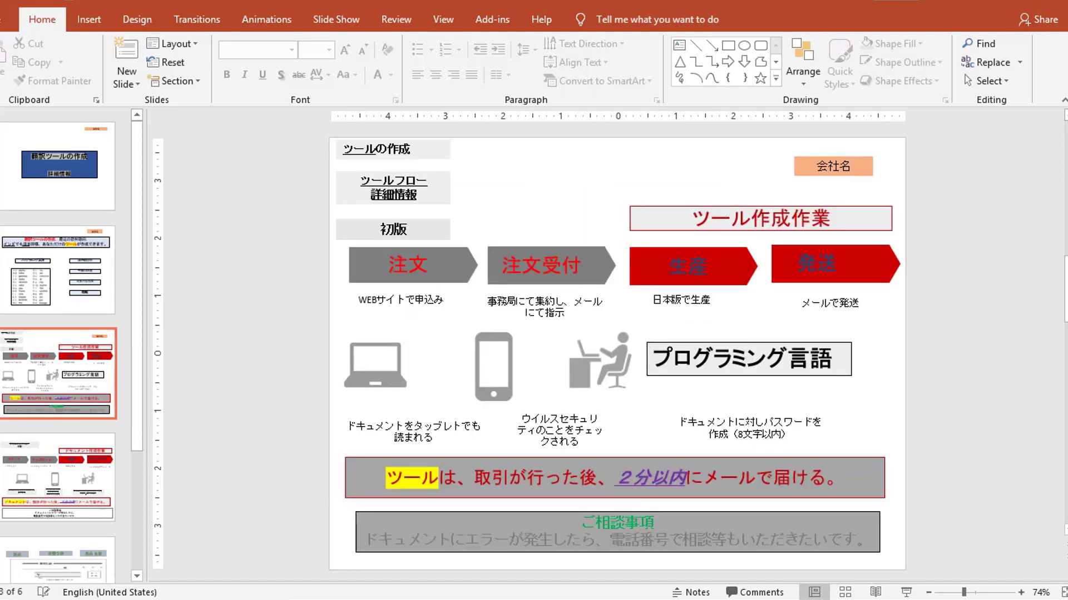
key("Page_Down")
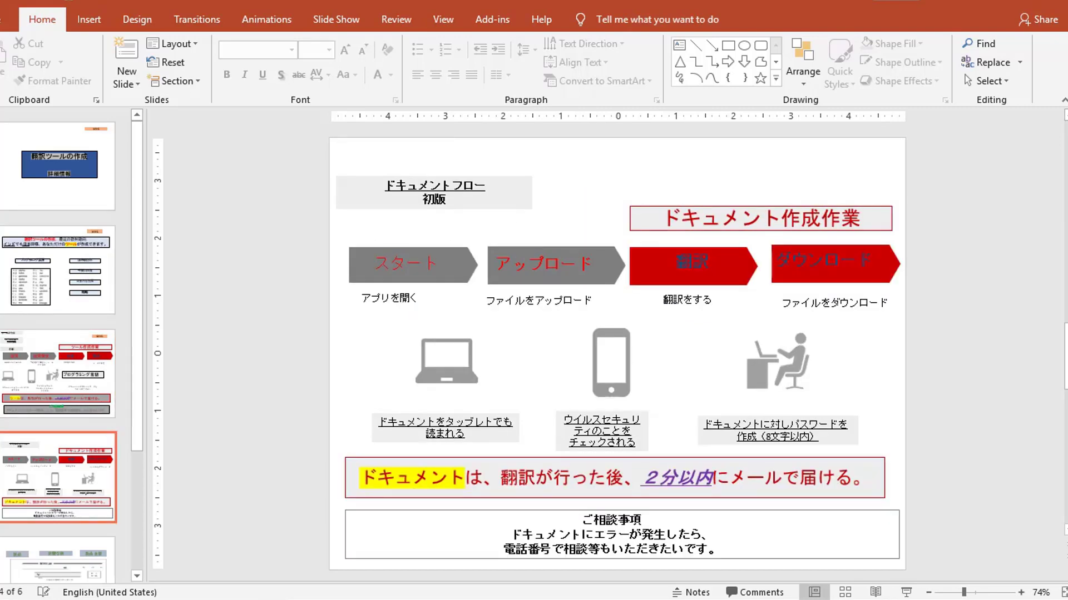
key("Page_Down")
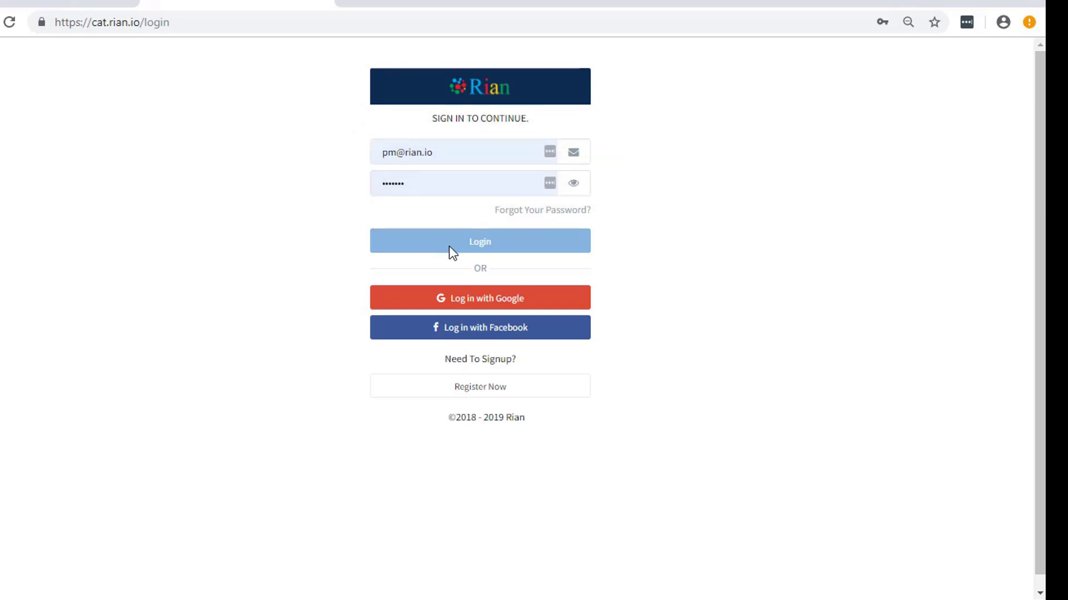
Step: Switch to Rian in the browser, log in with the prefilled account credentials and open a new project form
left_click(480, 244)
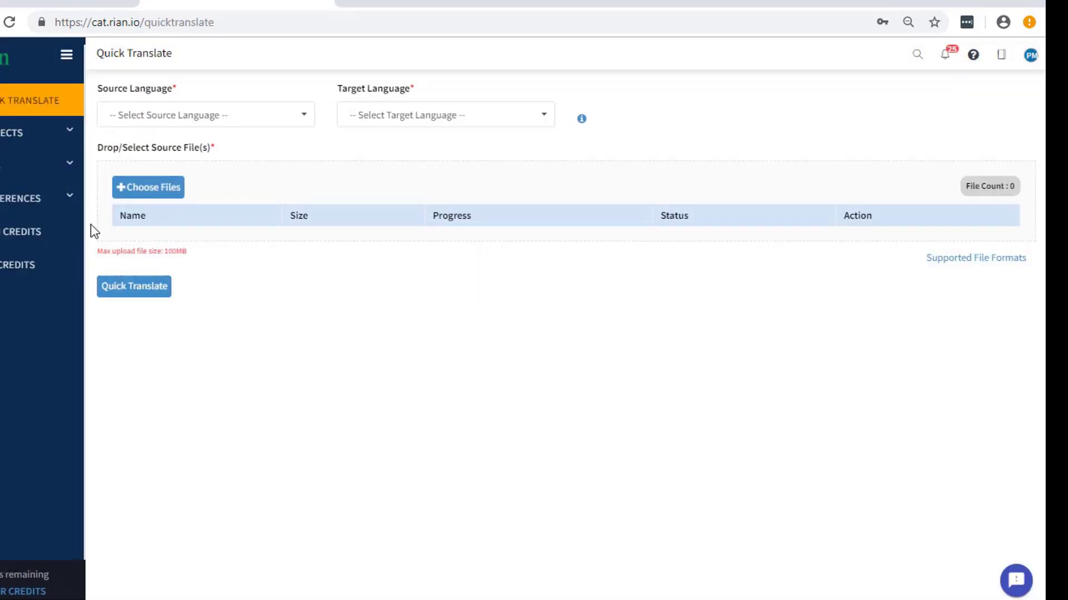
left_click(1, 136)
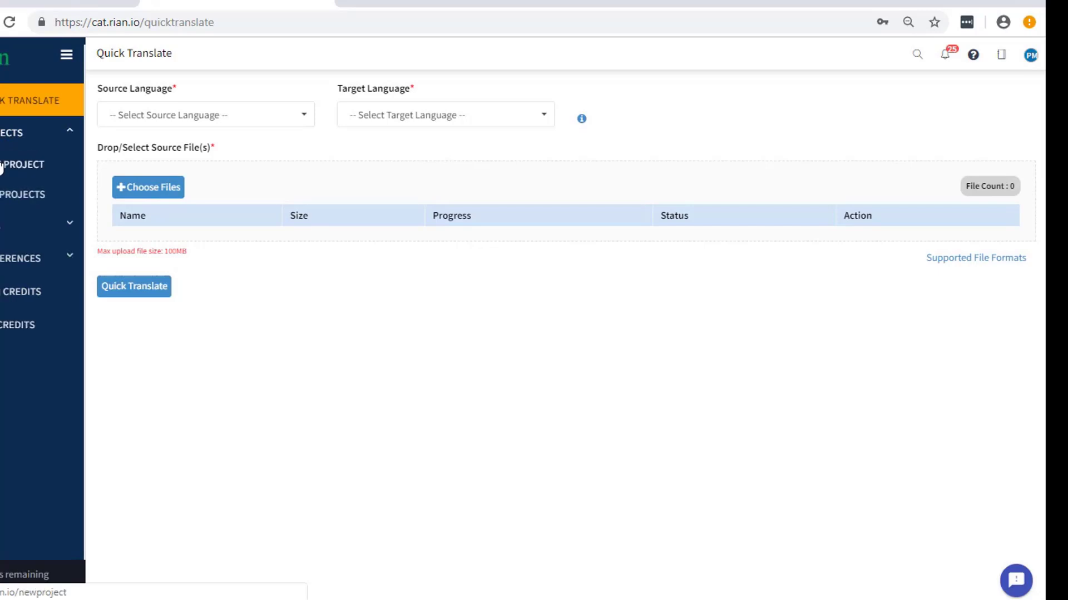
left_click(1, 165)
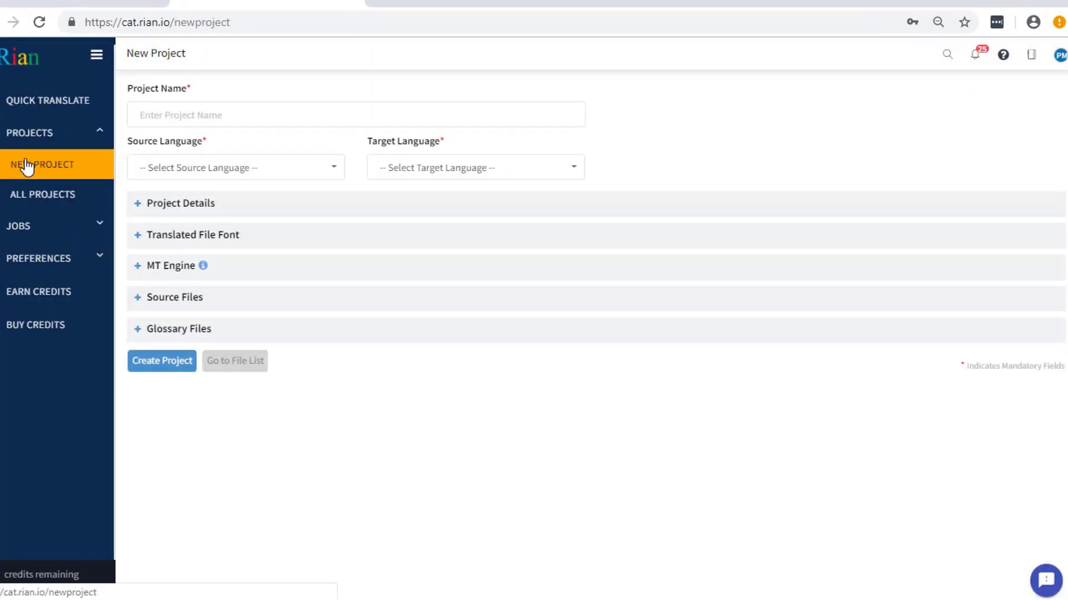
Step: Name the project Rian and set its source language to Japanese and target language to English
left_click(143, 117)
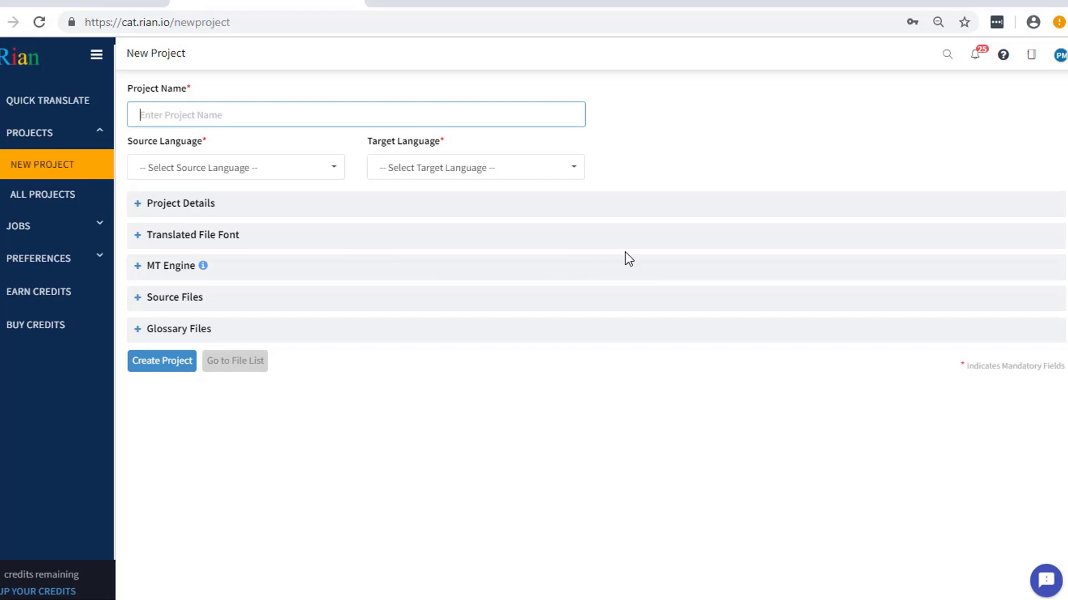
type("Rian")
left_click(338, 173)
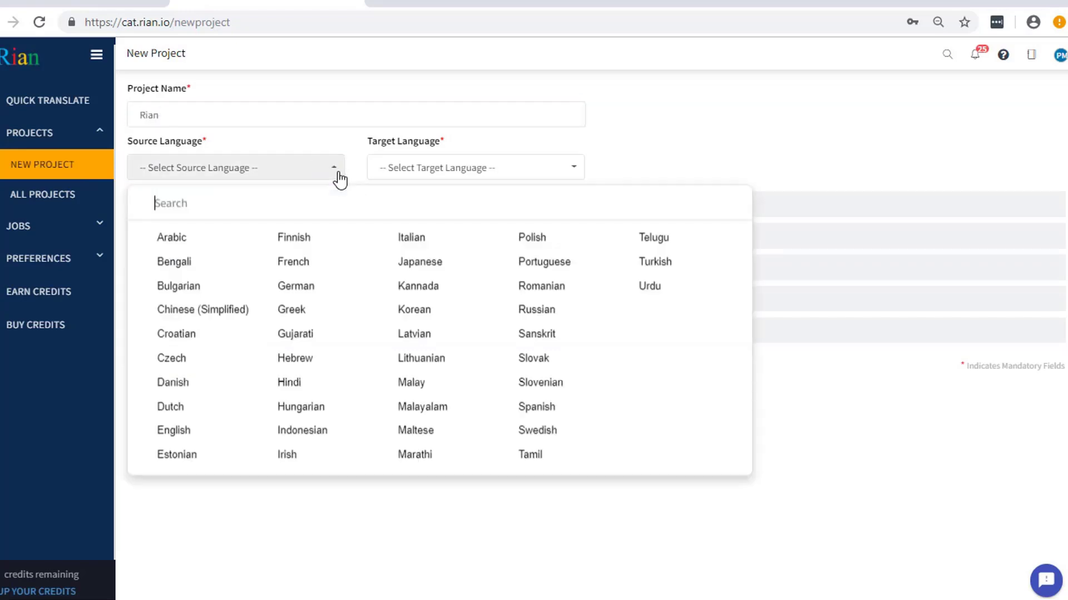
left_click(418, 262)
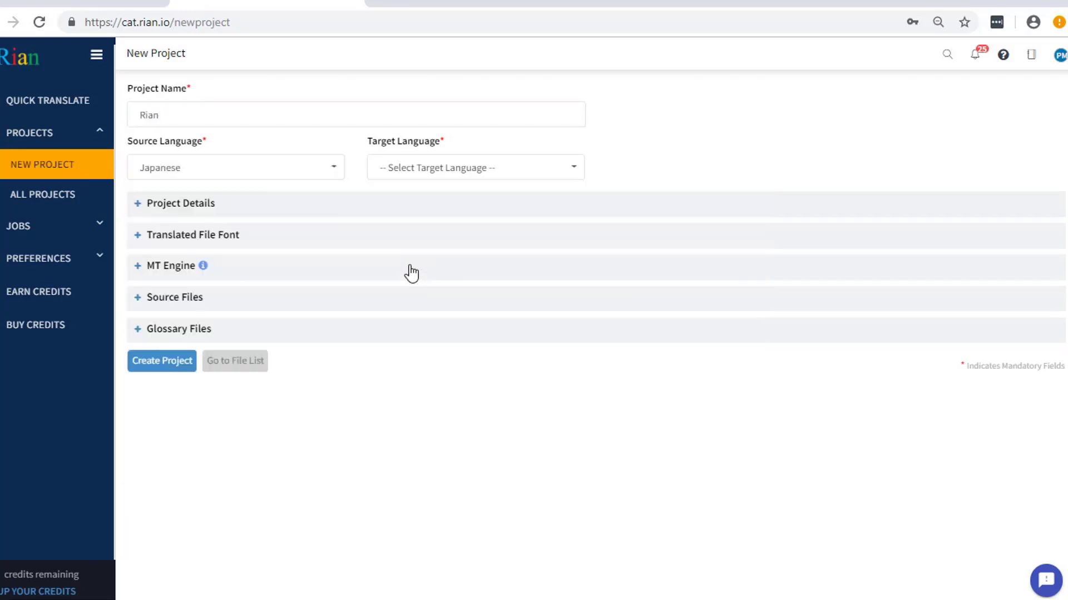
left_click(577, 174)
left_click(426, 432)
left_click(317, 406)
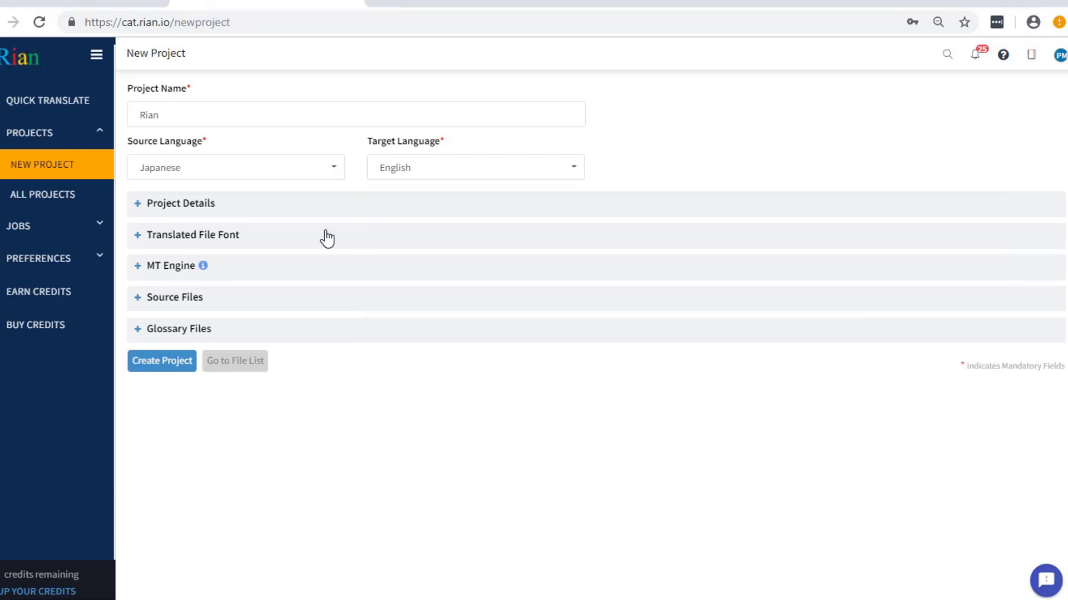
Step: Set the project's due date to 5/22/2019, 12:21 PM in the project details
left_click(136, 204)
left_click(153, 269)
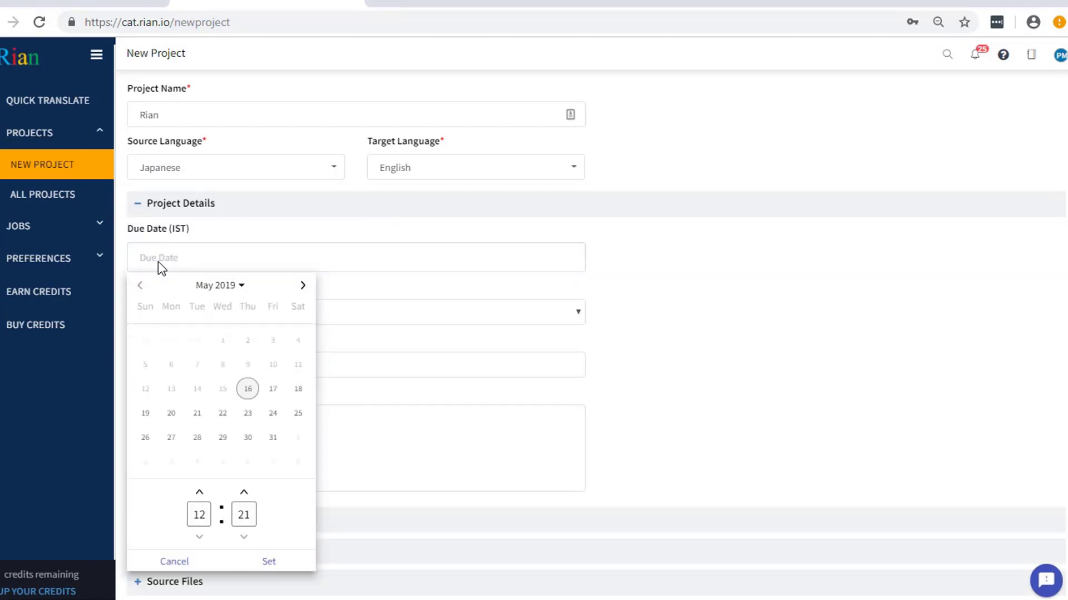
left_click(219, 417)
left_click(268, 562)
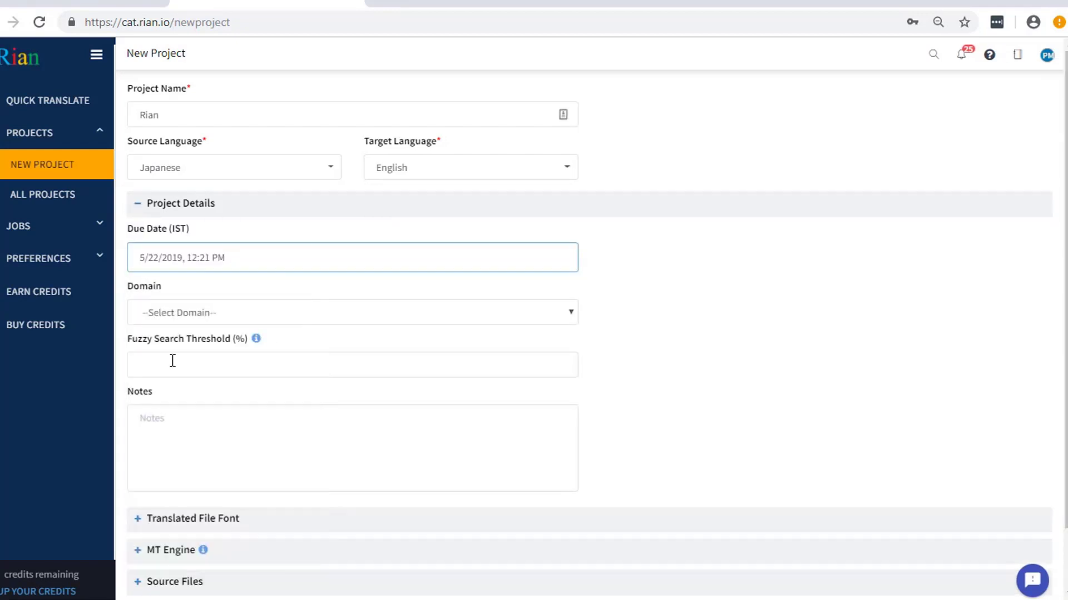
Step: Set the project's domain to Business and its fuzzy search threshold to 71%
left_click(572, 312)
left_click(281, 44)
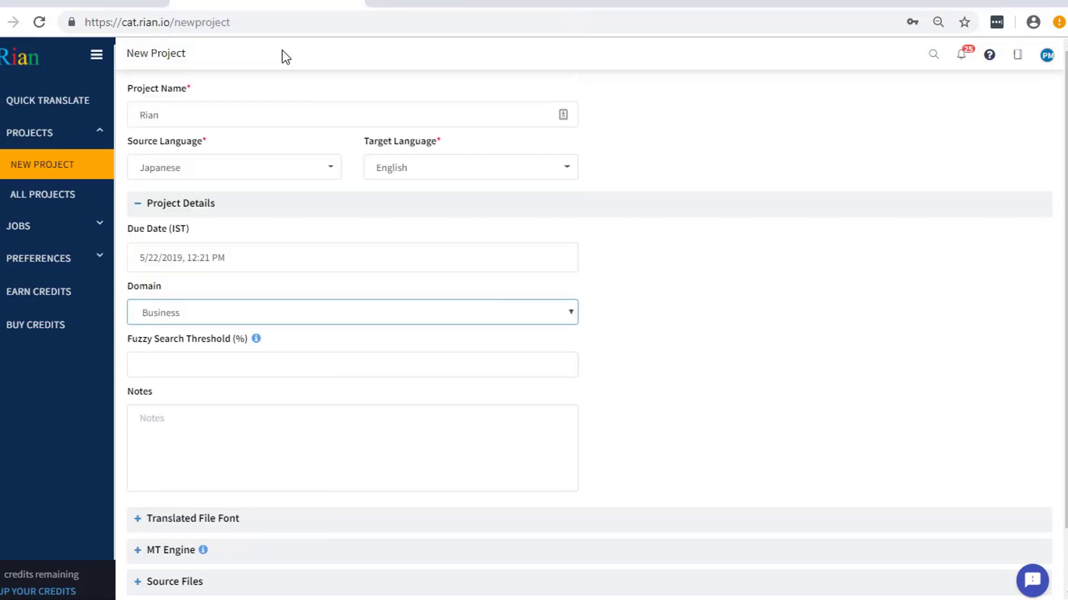
left_click(339, 364)
type("71")
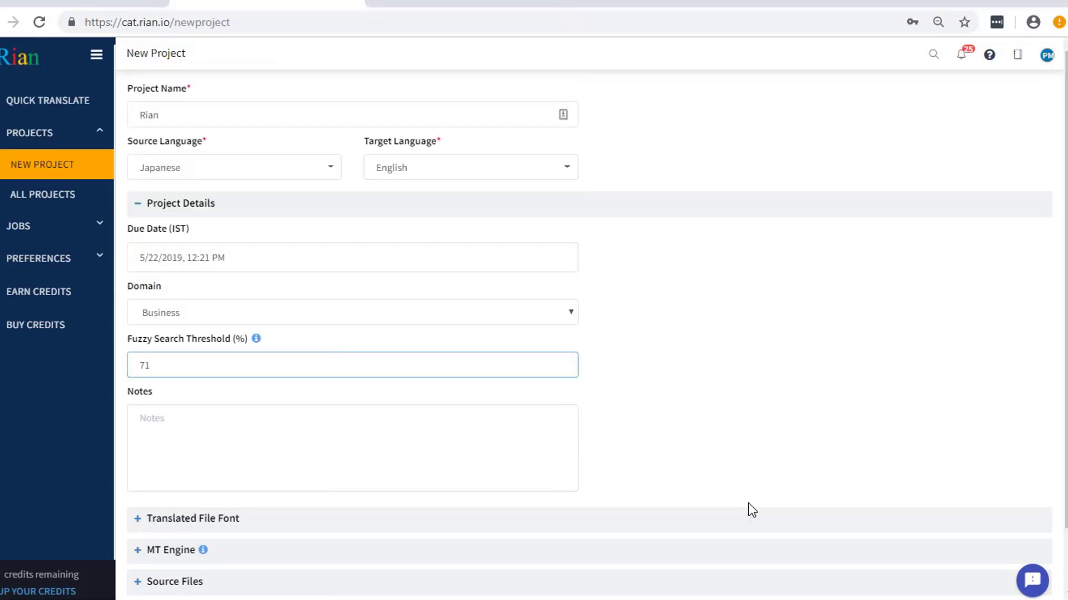
Step: Enable the Google, Microsoft and IBM Watson MT engines for apply and suggestion, with Google as the default suggestion
scroll(139, 484, "down", 1)
left_click(138, 481)
scroll(800, 395, "down", 1)
scroll(803, 396, "down", 1)
left_click(142, 406)
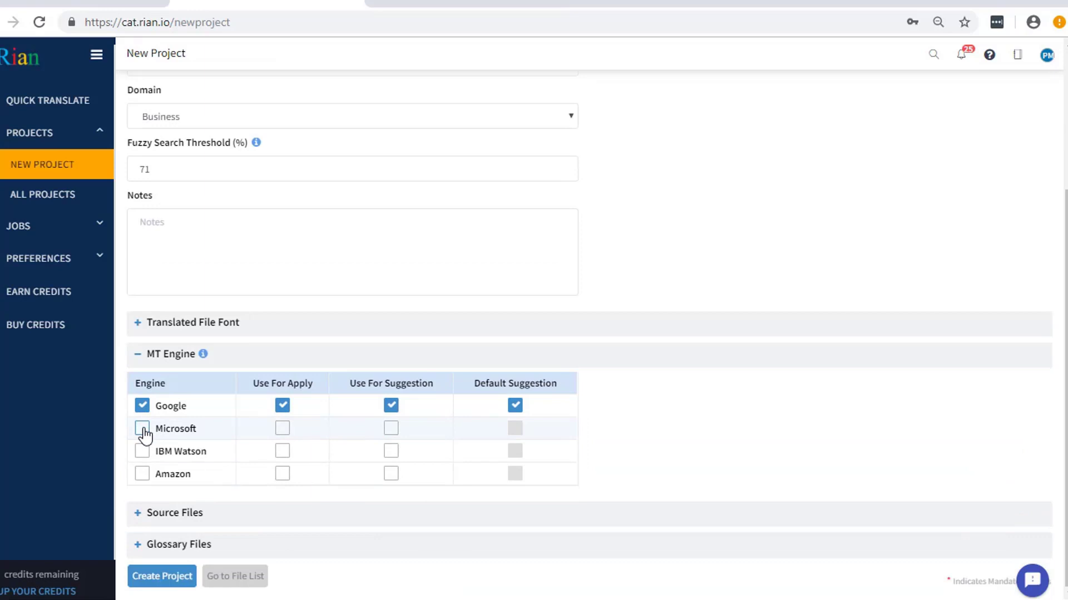
left_click(143, 428)
left_click(142, 451)
left_click(515, 405)
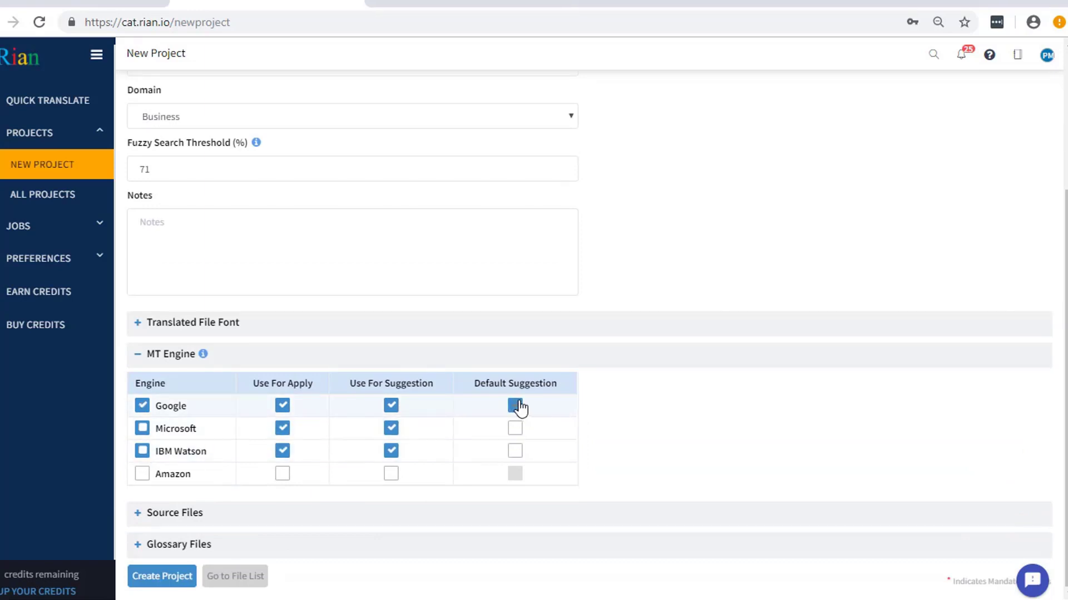
Step: Add the Translation Solutions Word document and the Translation workflow presentation from My Files as source files
left_click(138, 512)
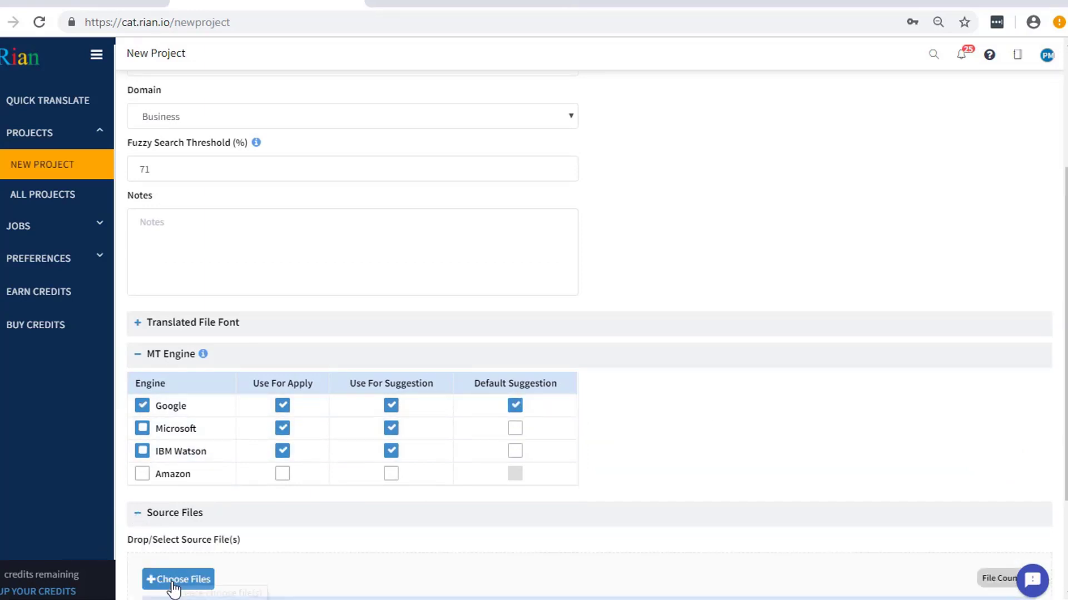
left_click(149, 581)
left_click(266, 196)
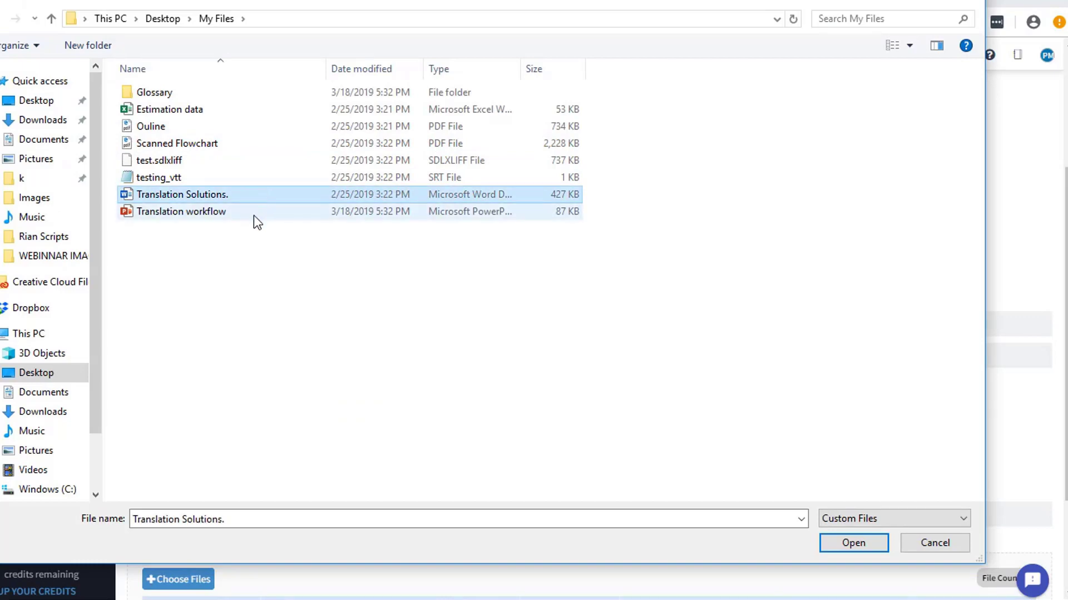
left_click(255, 213, "shift")
left_click(853, 542)
Step: Add business glossary and Client Glossary file from the Glossary folder as the project's glossary files
scroll(861, 509, "down", 3)
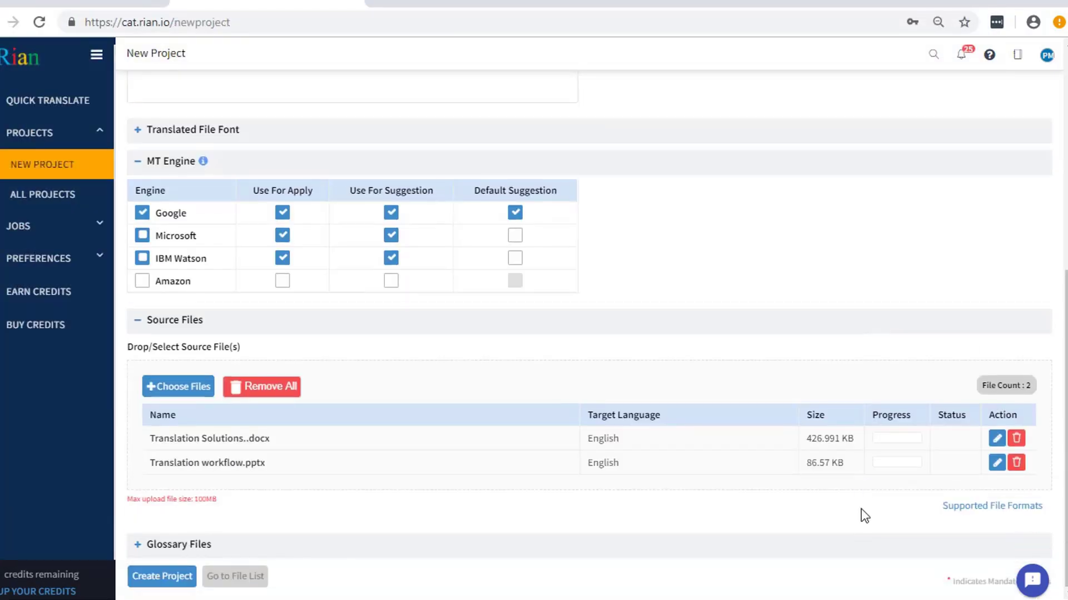
left_click(138, 545)
scroll(142, 553, "down", 3)
left_click(155, 477)
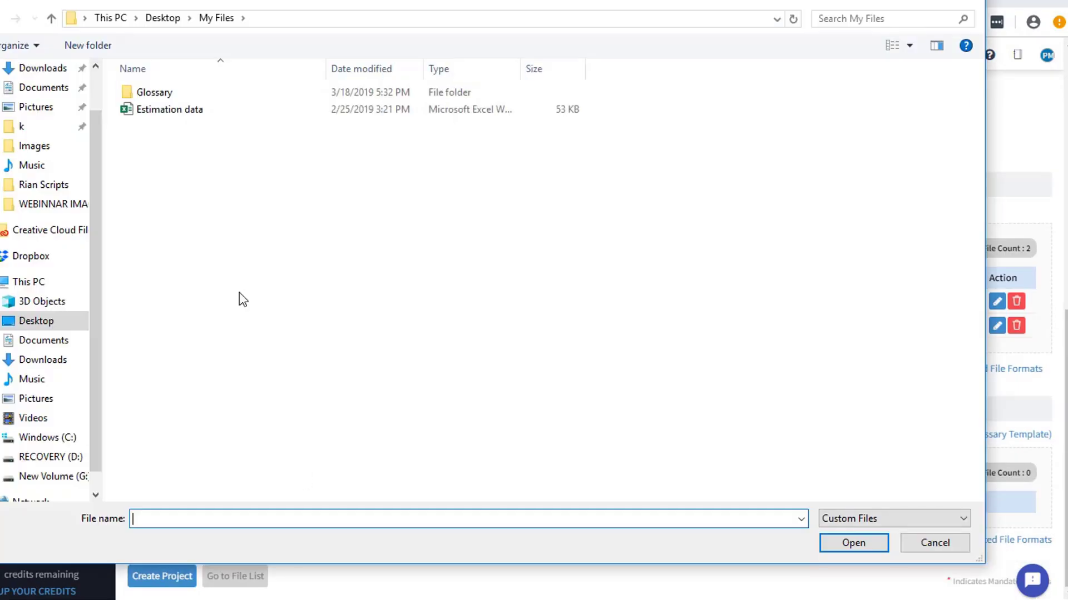
double_click(169, 93)
left_click(178, 92)
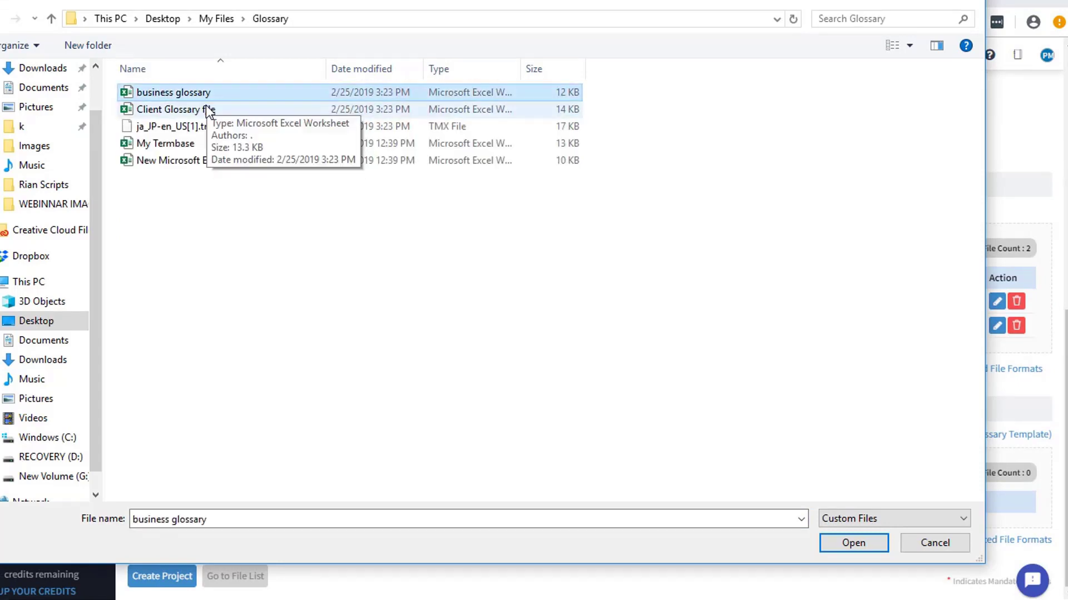
left_click(206, 109, "ctrl")
left_click(853, 542)
Step: Create the project with the configured settings, source files and glossaries
scroll(853, 541, "down", 1)
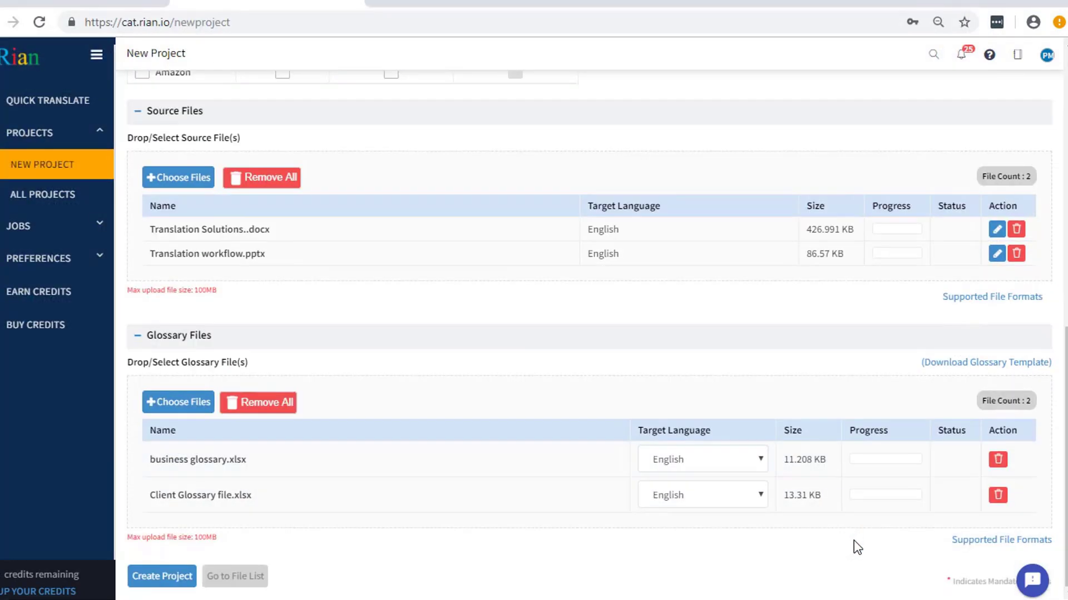
left_click(165, 578)
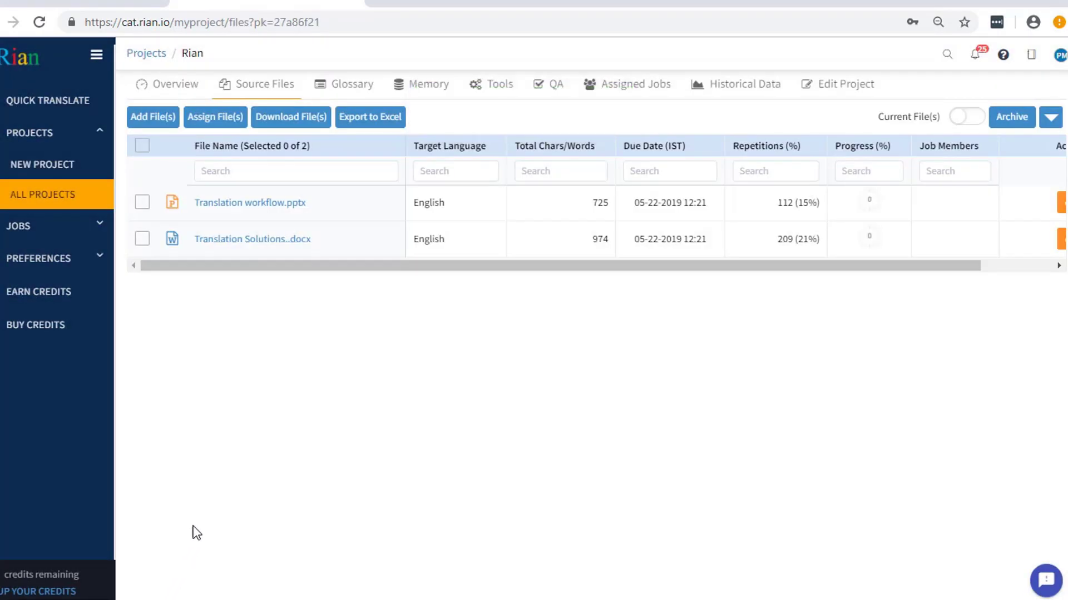
left_click_drag(358, 271, 444, 291)
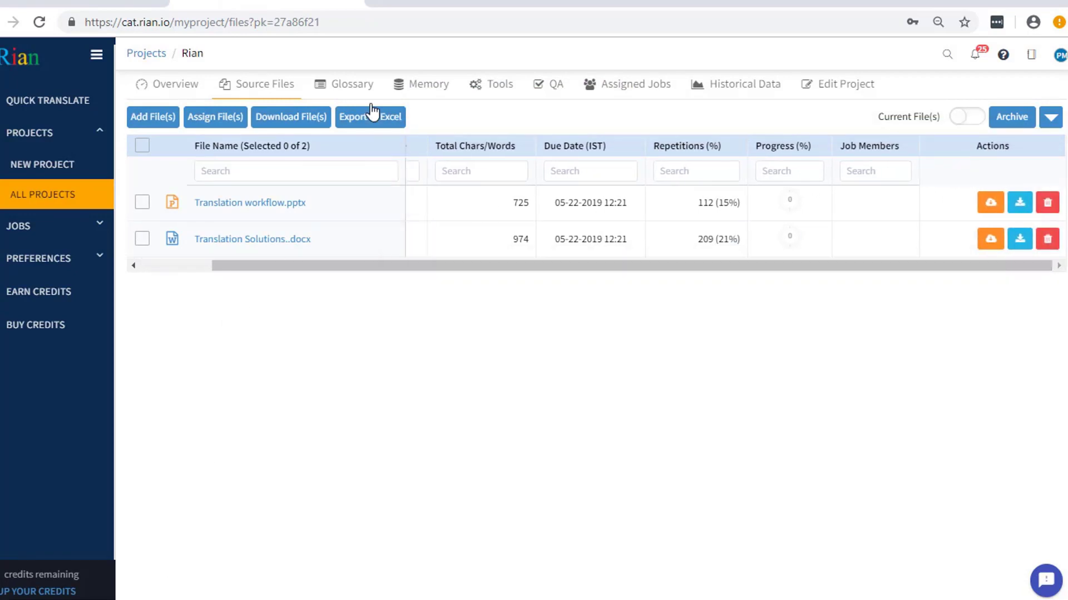
Step: Apply the Project Glossary (PG) and User Memory (UM) to the project with English as the target language
left_click(505, 85)
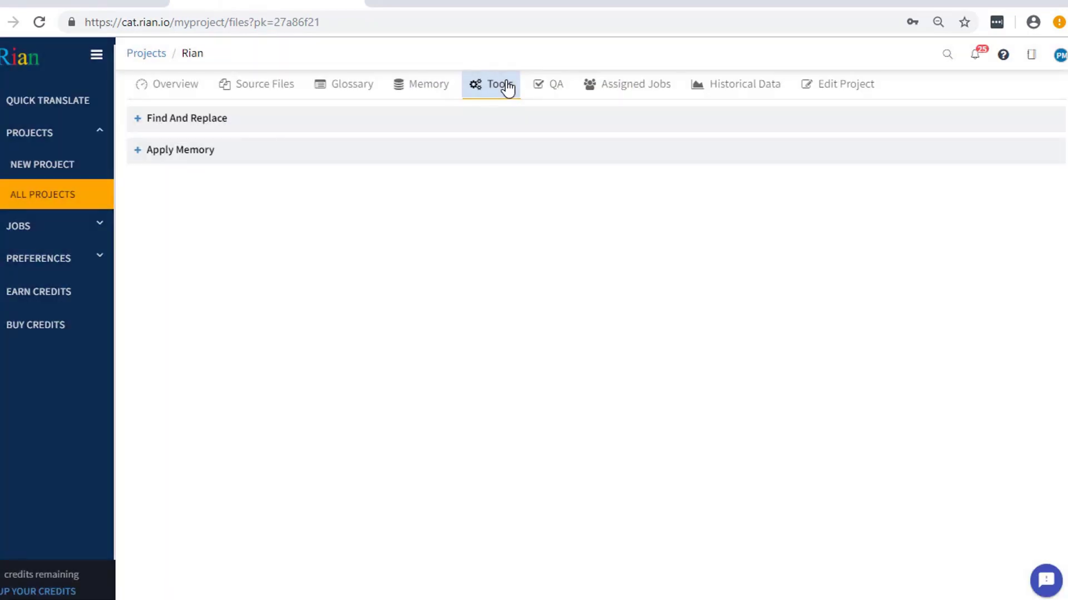
left_click(136, 152)
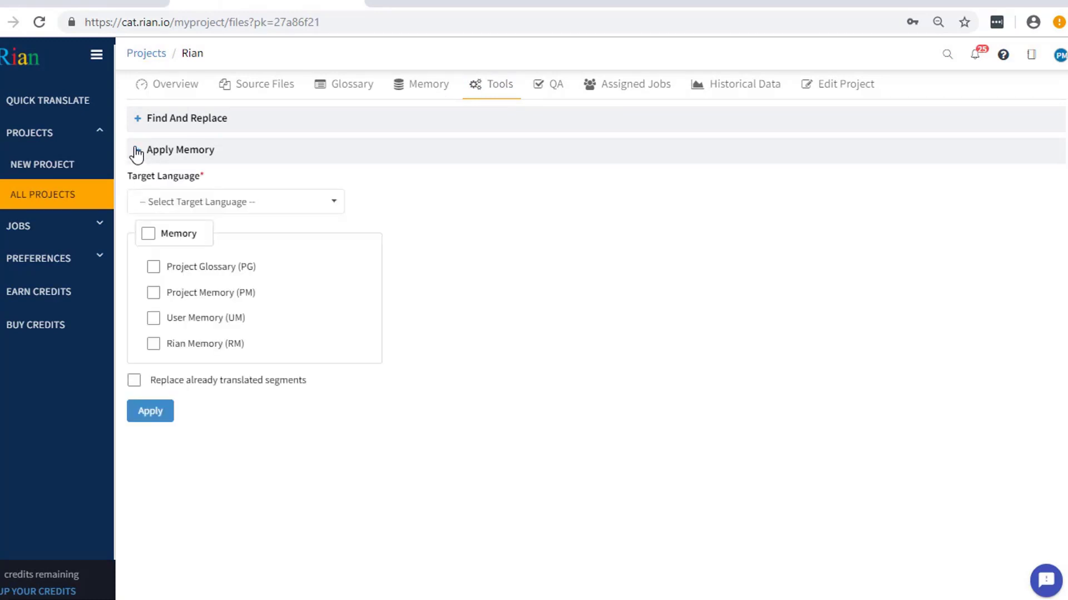
left_click(336, 204)
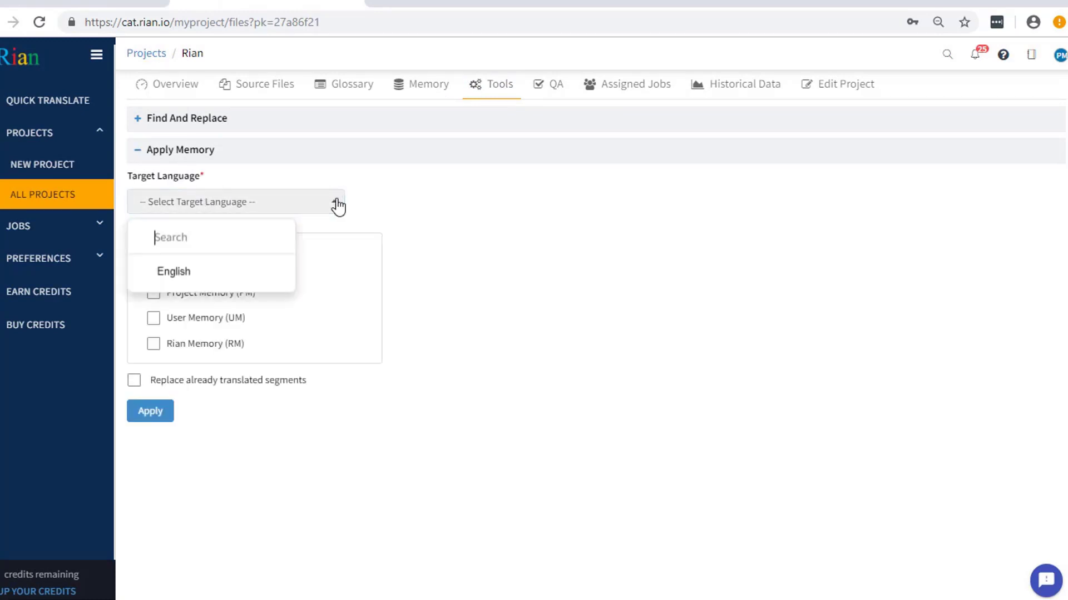
left_click(249, 277)
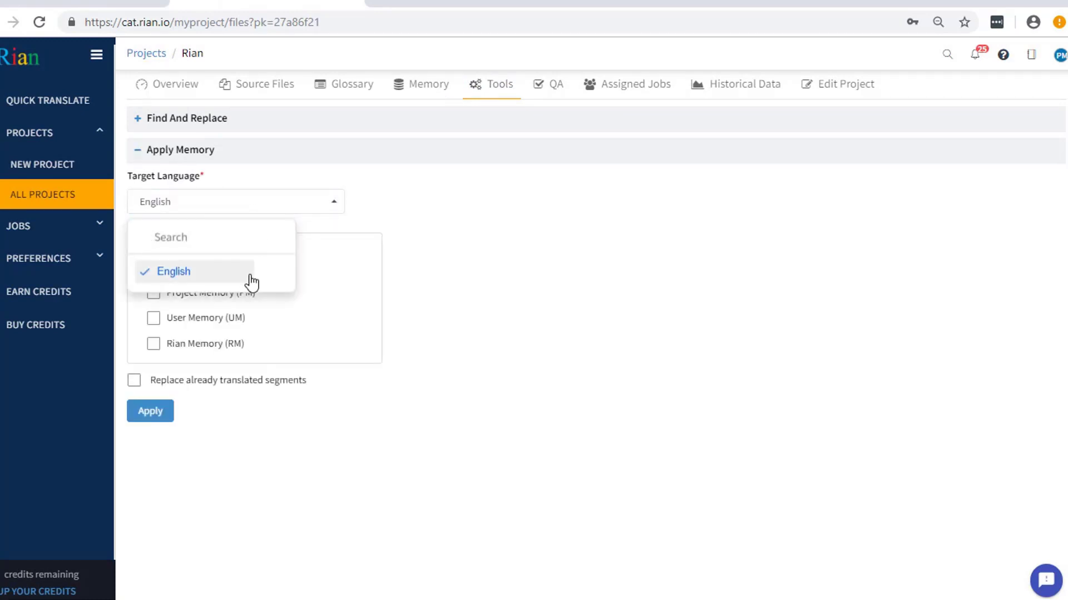
left_click(528, 233)
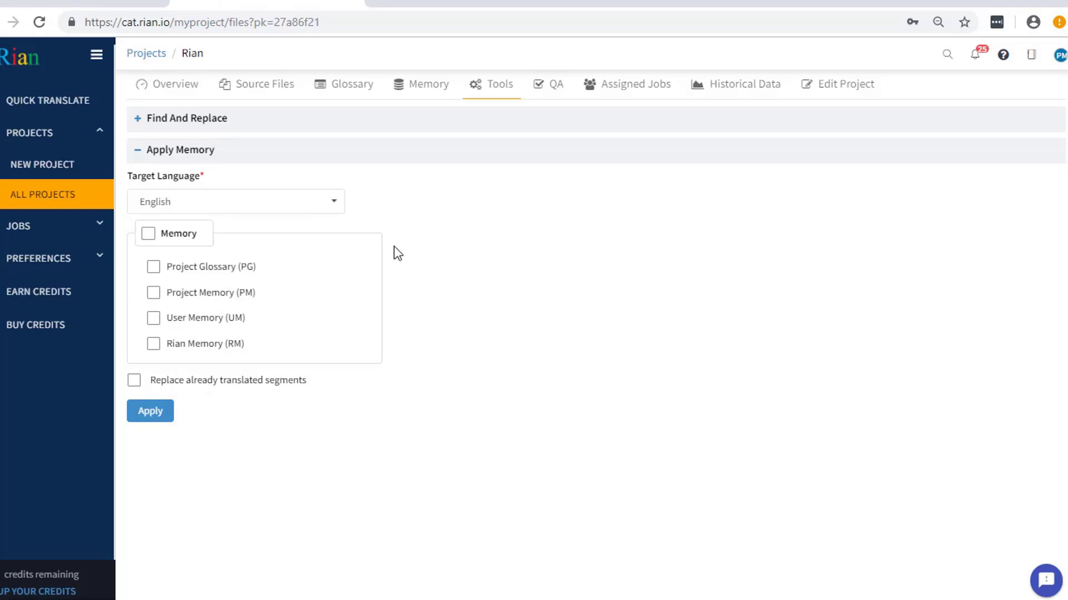
left_click(153, 268)
left_click(154, 318)
left_click(150, 411)
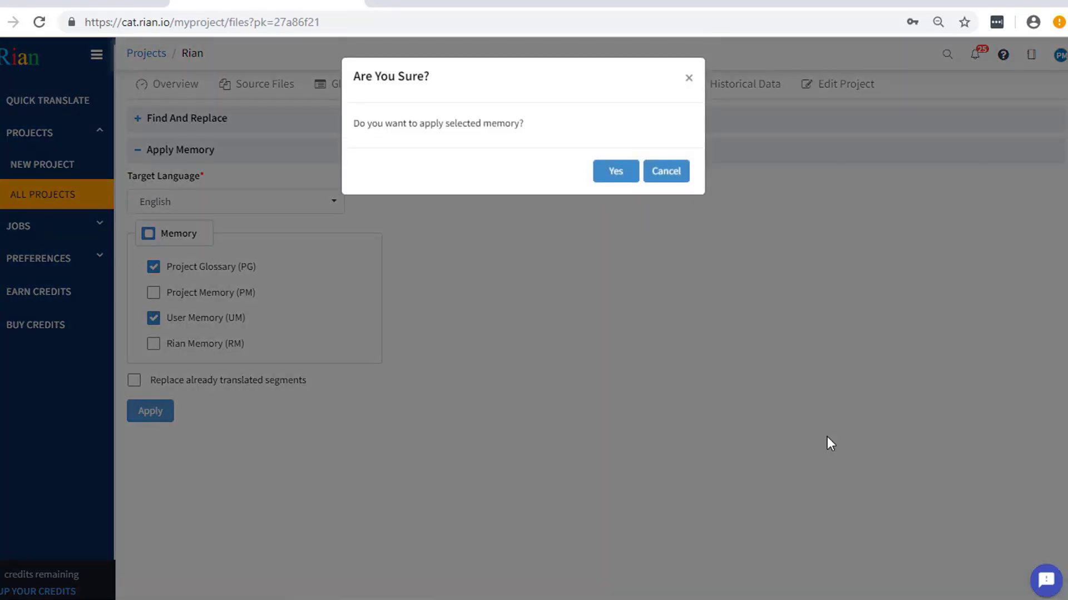
left_click(617, 176)
Step: Open Translation workflow.pptx from the project's source files in the translation editor
left_click(263, 87)
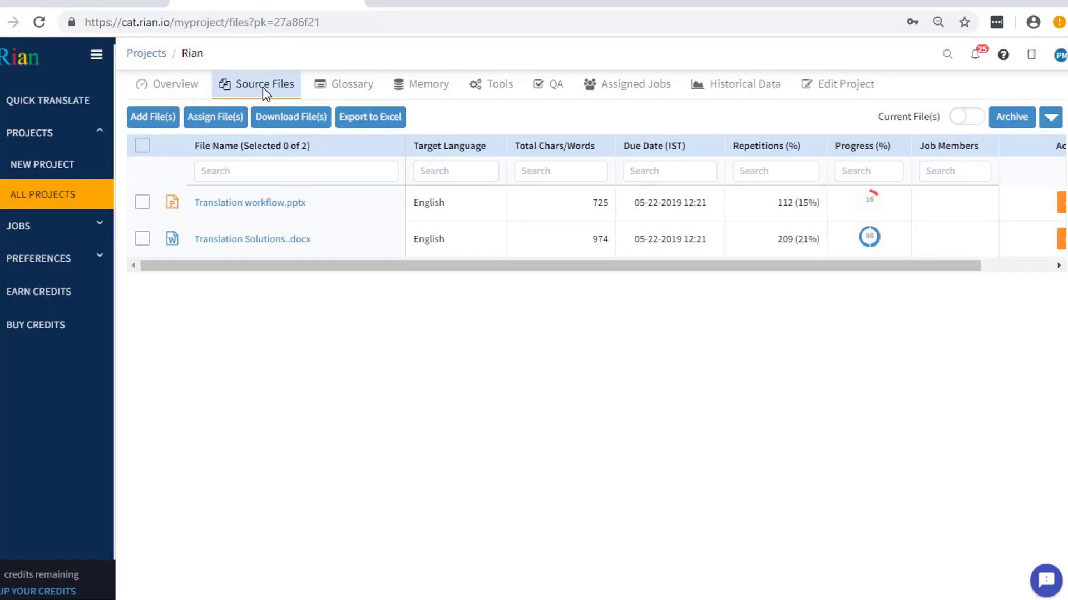
left_click(219, 203)
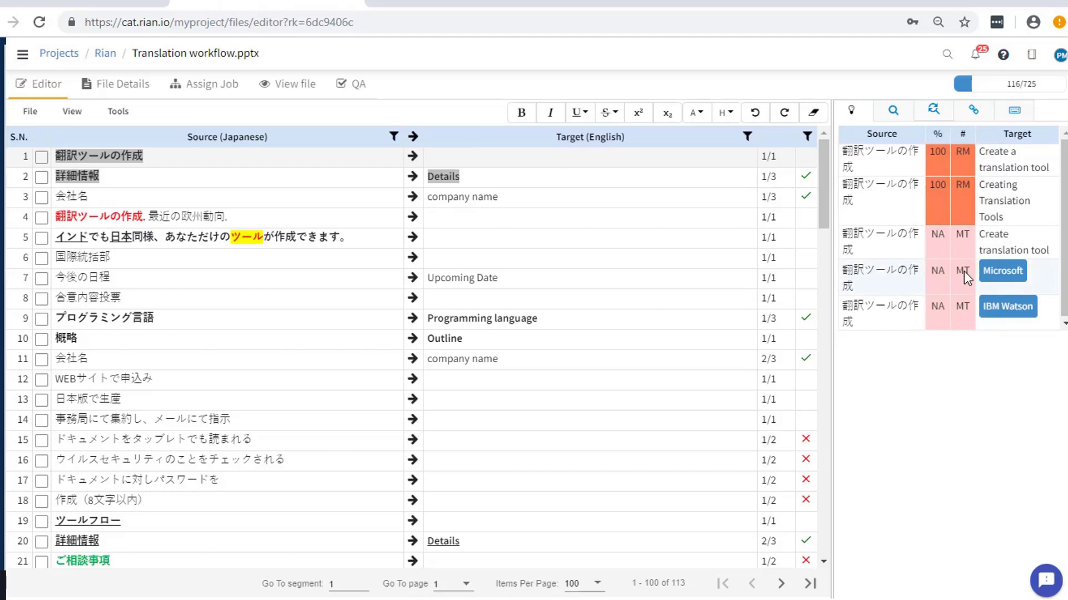
Step: Load the Microsoft and IBM Watson translations for segment 1 and insert the memory suggestion "Create a translation tool" as its target
left_click(1000, 271)
left_click(1008, 289)
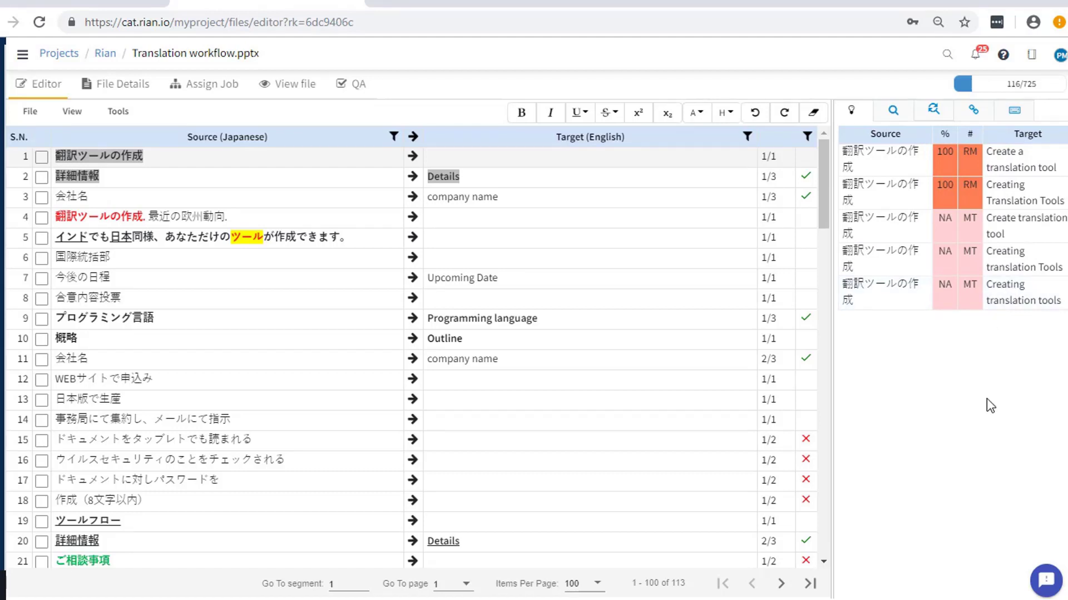
left_click(1011, 165)
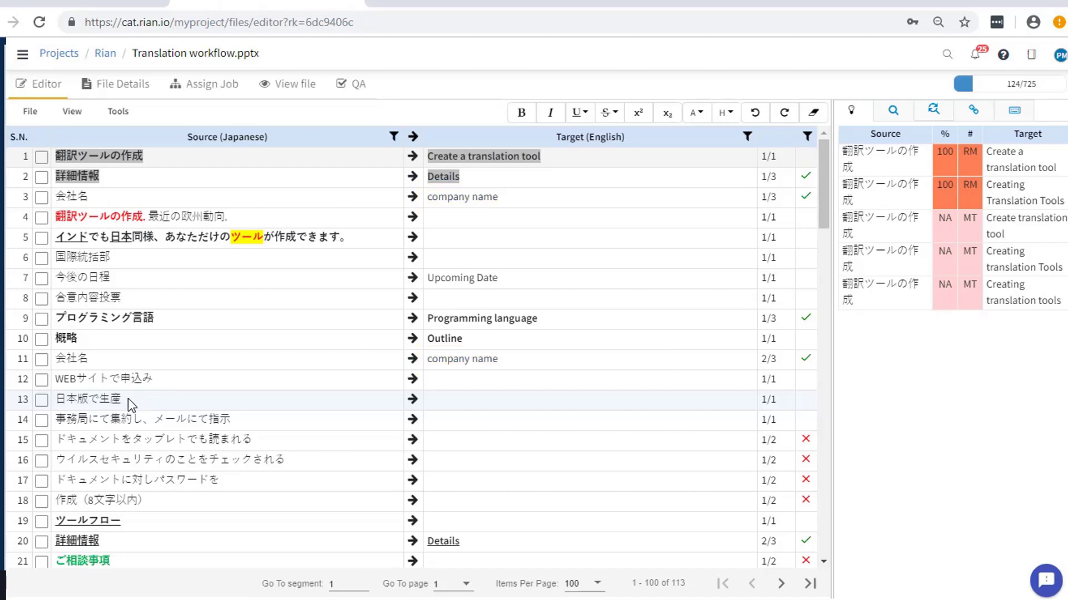
Step: Look up segment 13's source text 日本版で生産 in the Jisho dictionary, and examine the list of editor shortcut keys
left_click_drag(128, 398, 50, 392)
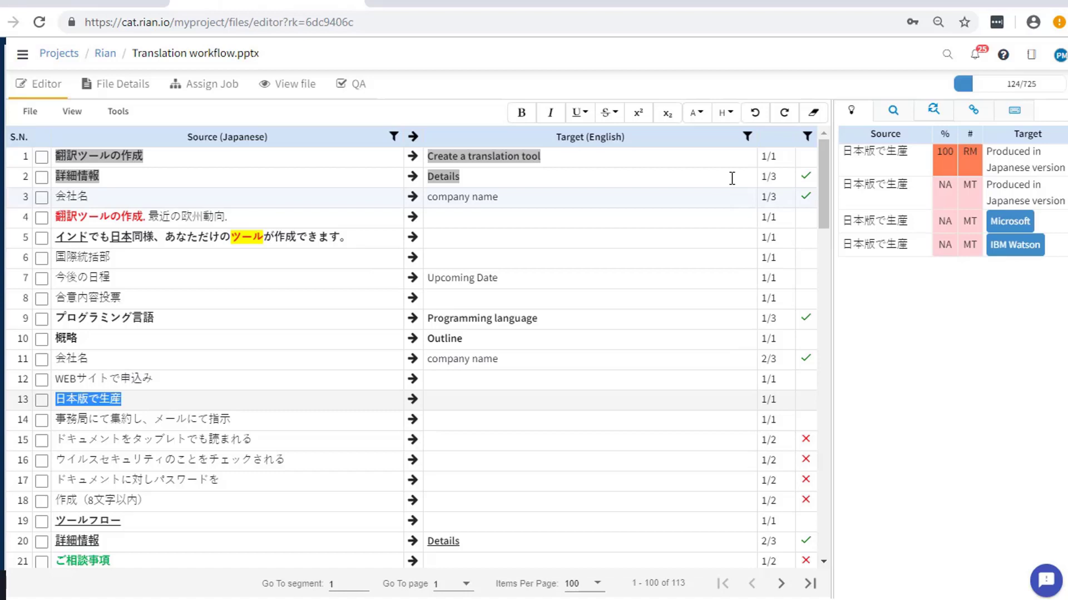
left_click(983, 117)
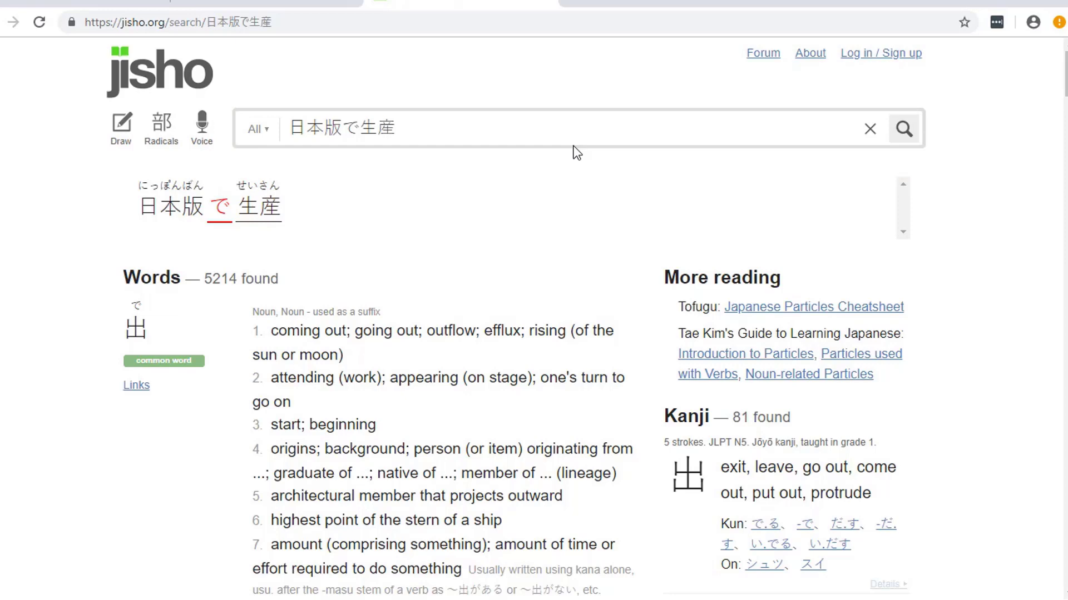
left_click(548, 5)
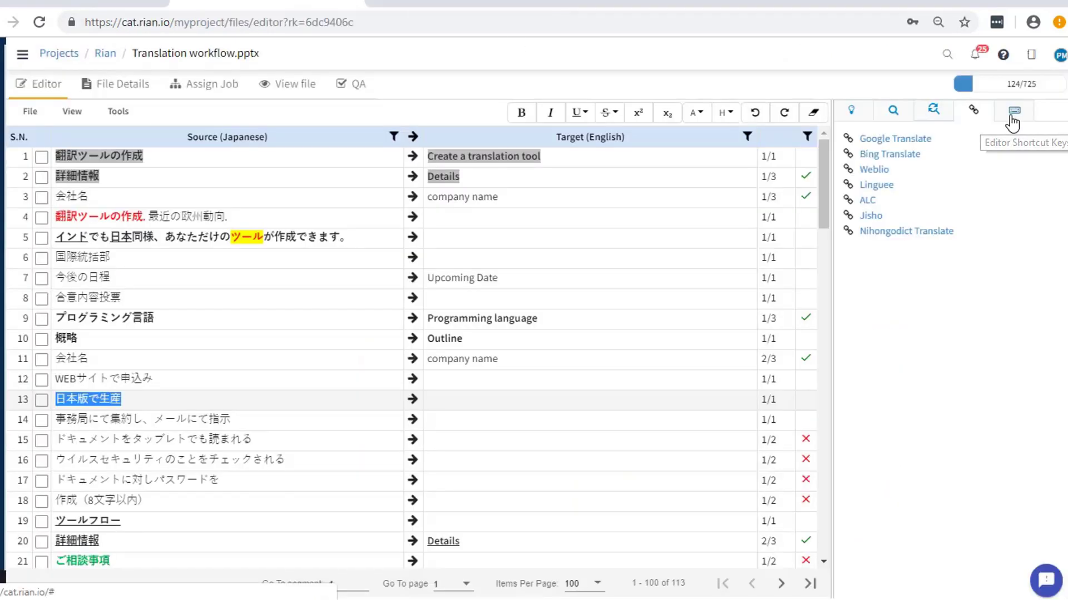
left_click(1012, 124)
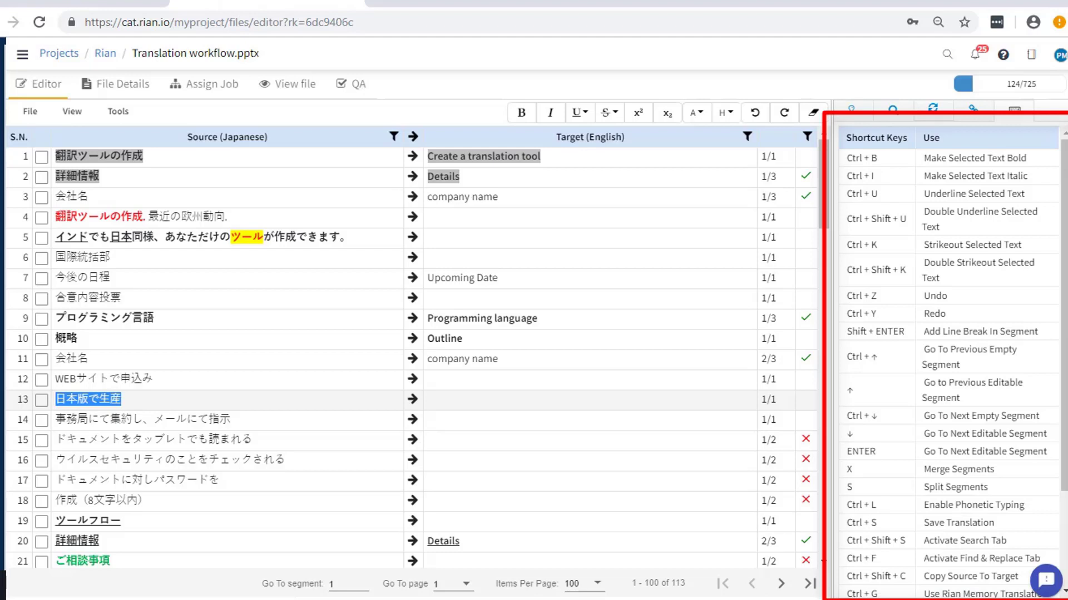
scroll(1066, 293, "down", 2)
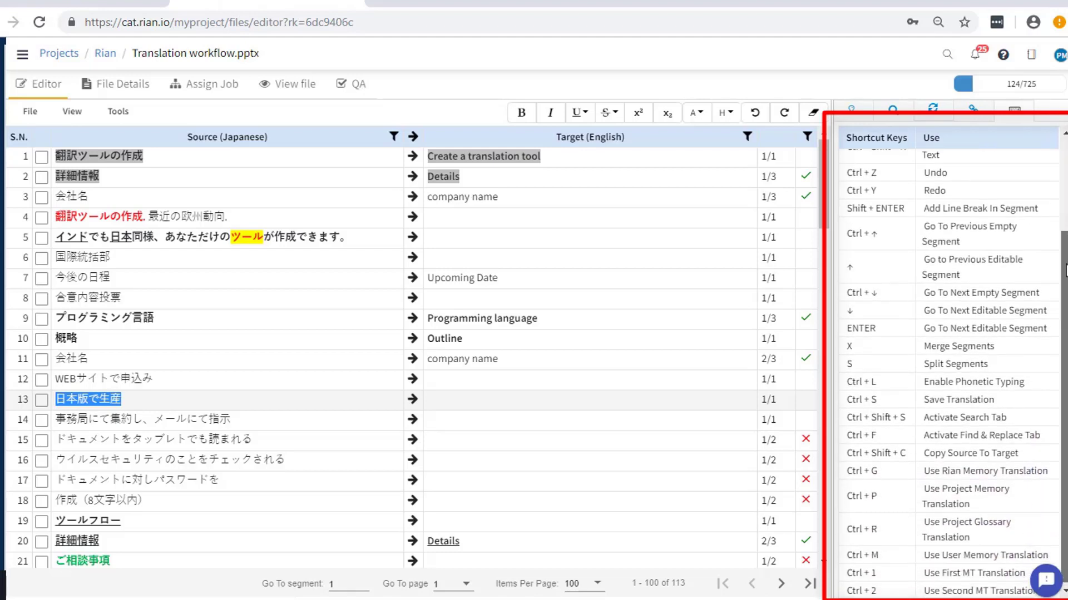
Step: Set up a Translation job assignment for the file with 400 total words and available segments 4 => 50 (Partial)
left_click(206, 87)
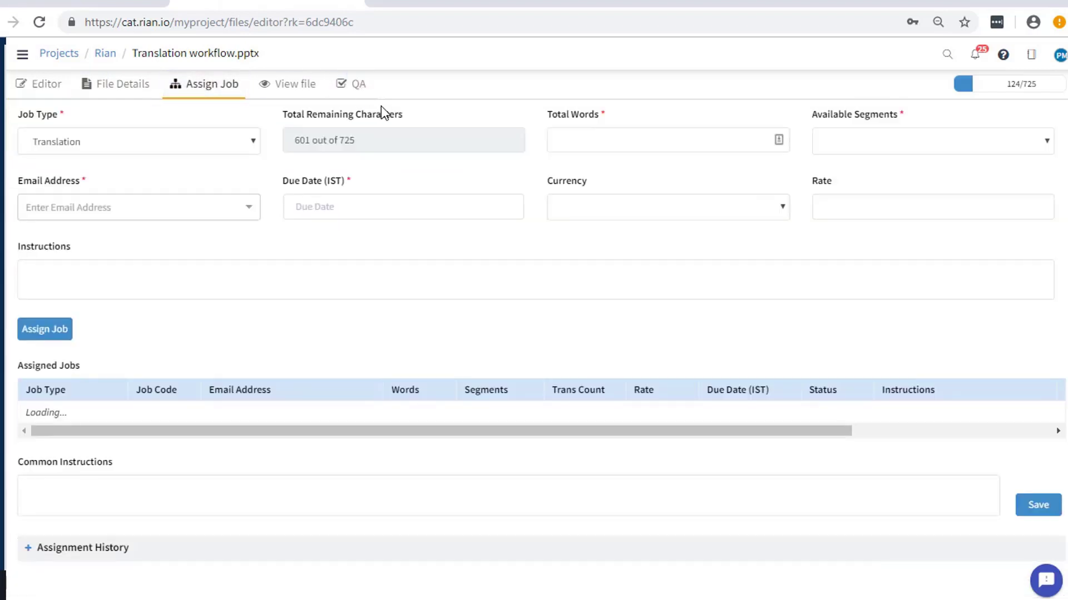
left_click(612, 141)
key("BackSpace")
key("BackSpace")
key("BackSpace")
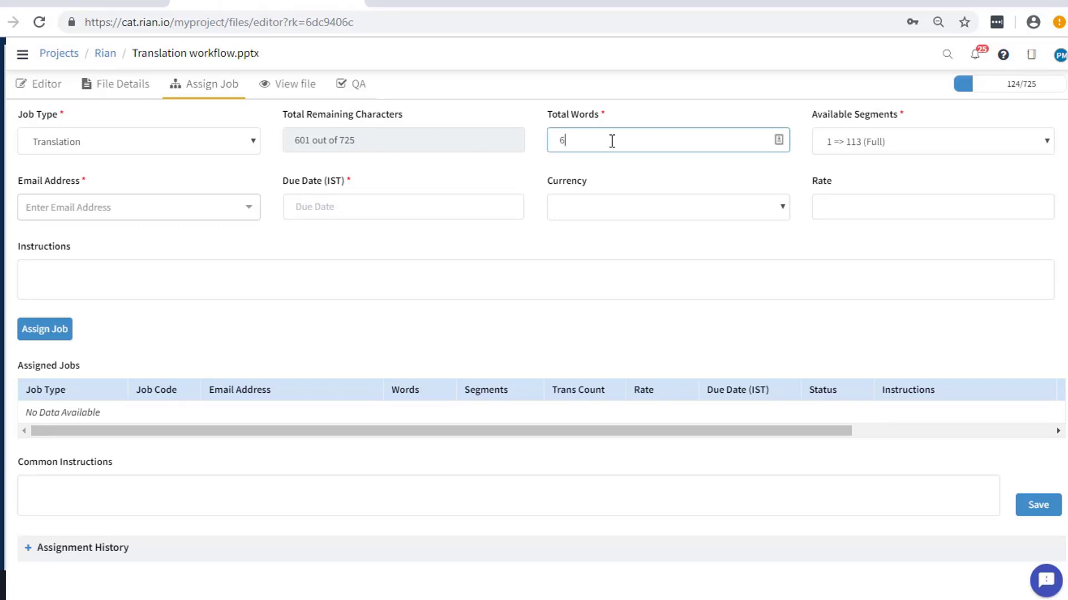
type("400")
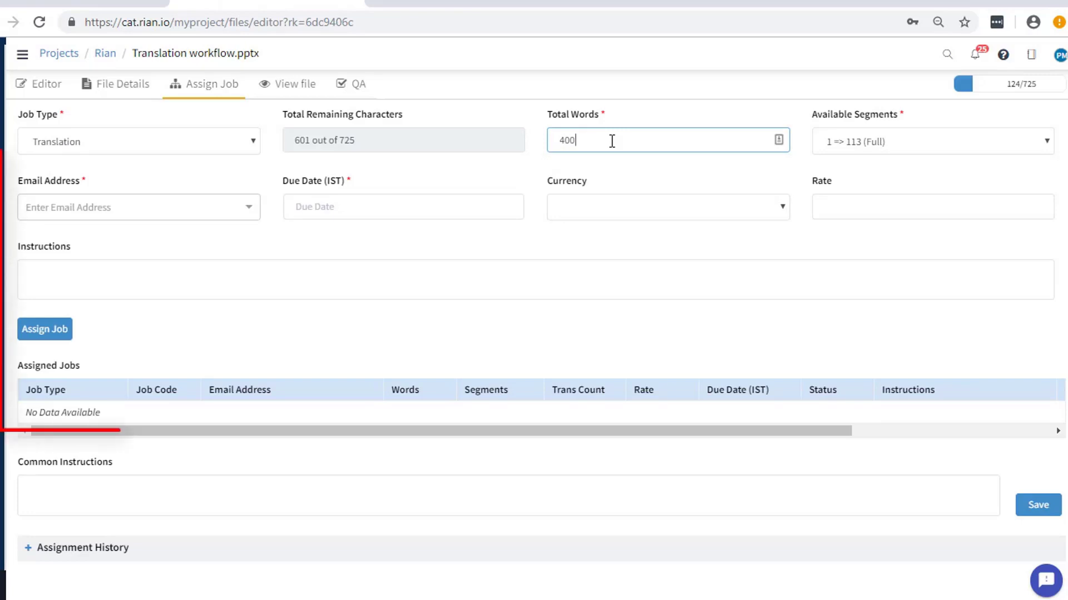
left_click(770, 175)
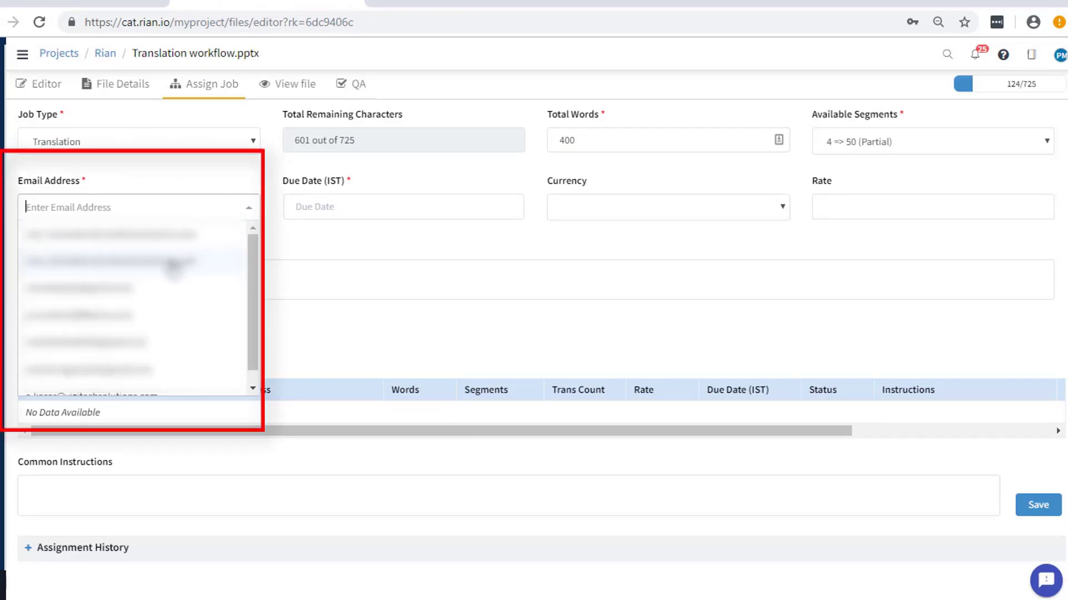
Step: Assign the job to a translator's e-mail address with due date 5/18/2019, 12:26 PM and the instruction "Do spell check"
left_click(170, 262)
left_click(301, 205)
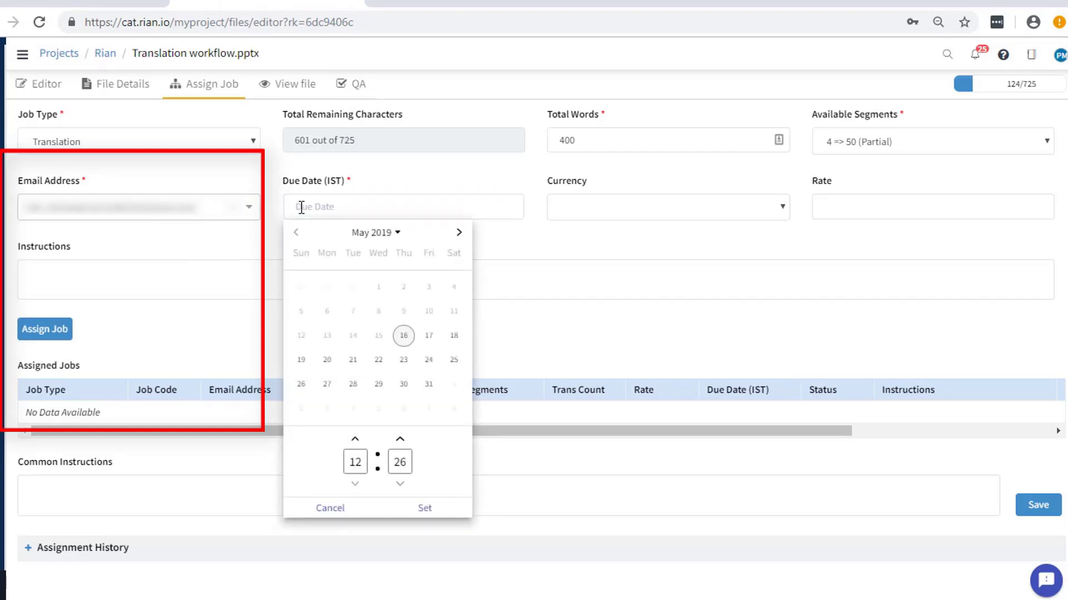
left_click(454, 336)
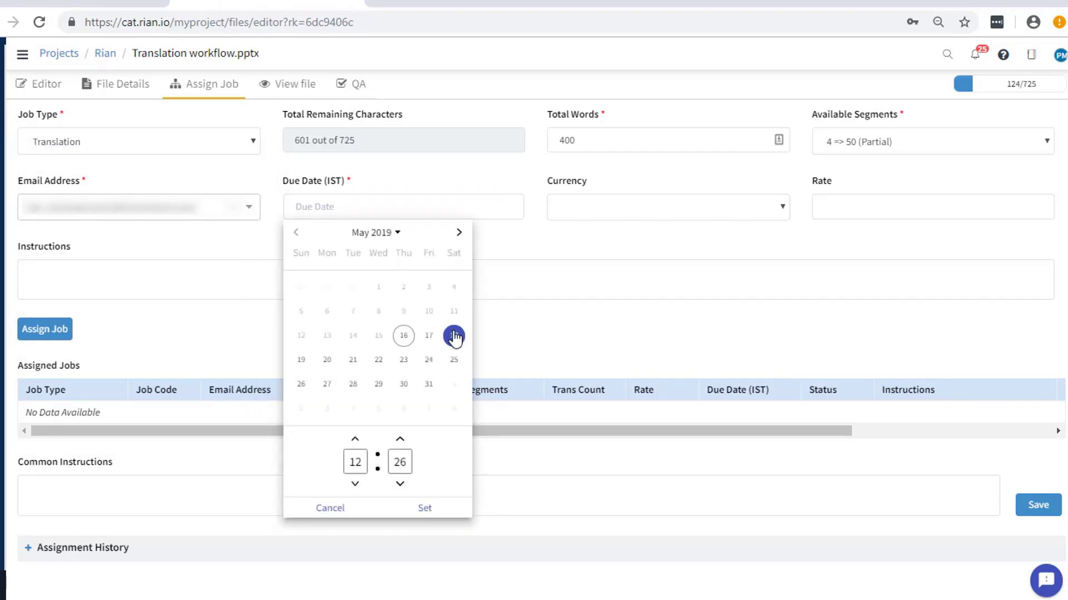
left_click(424, 507)
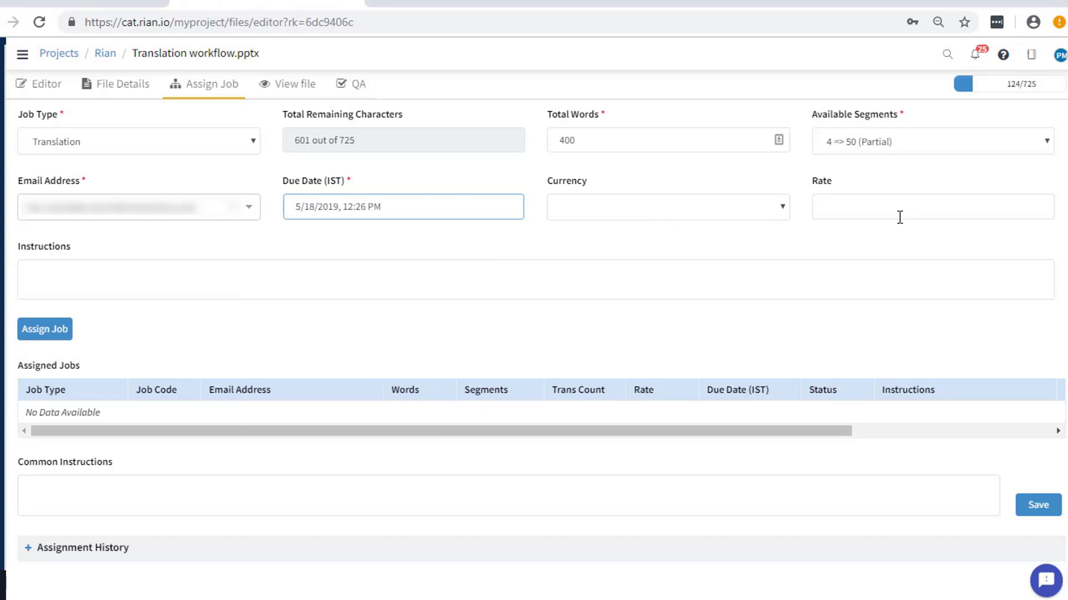
left_click(49, 278)
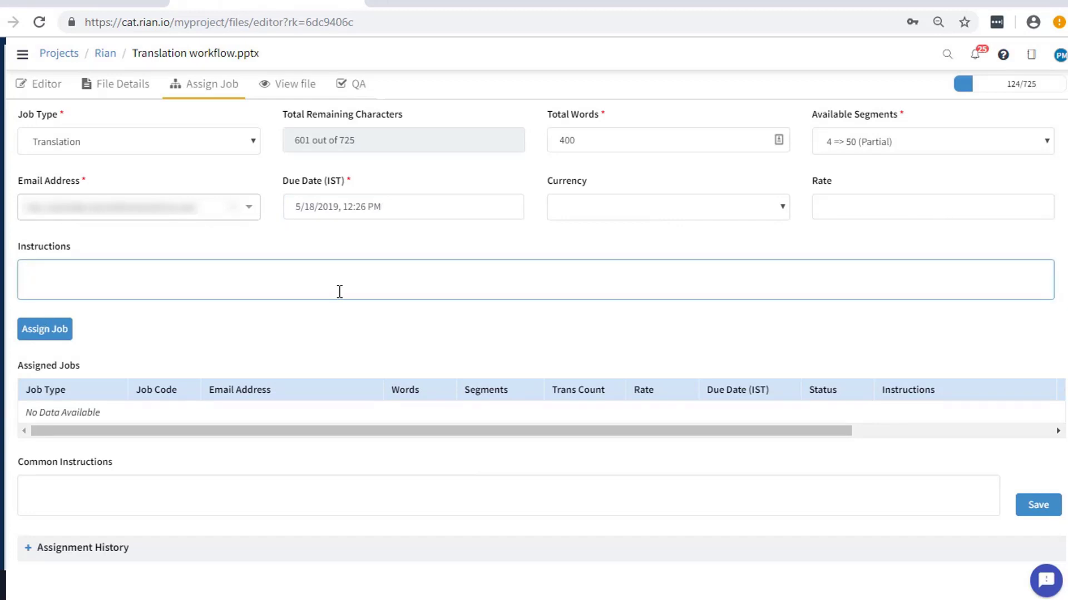
type("Do spell check")
left_click(53, 333)
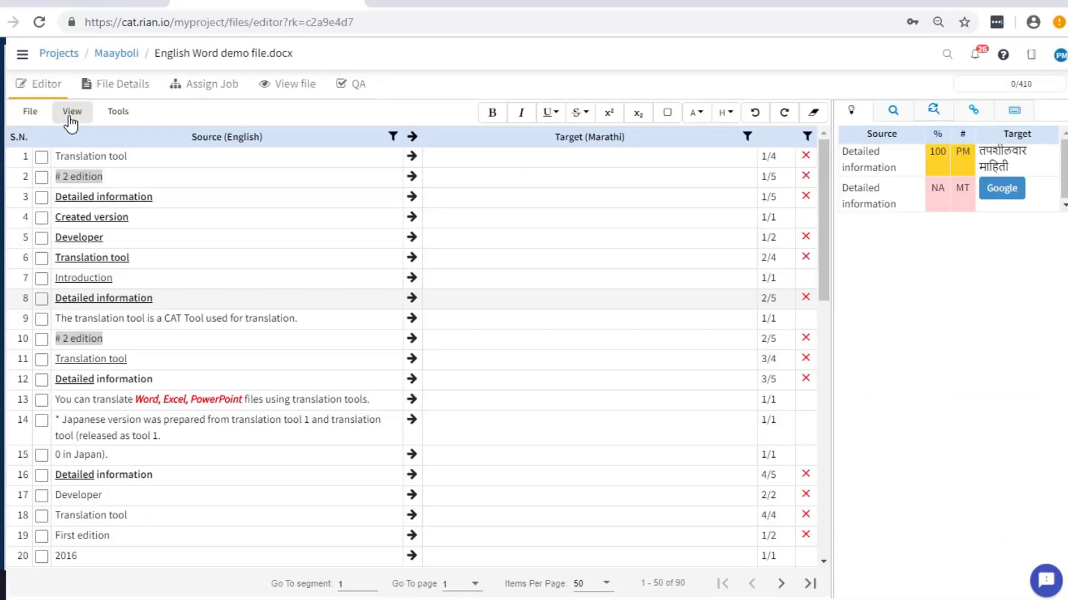
Step: Show the Text To Speech and Speech To Text controls in the editor for English Word demo file.docx
left_click(71, 112)
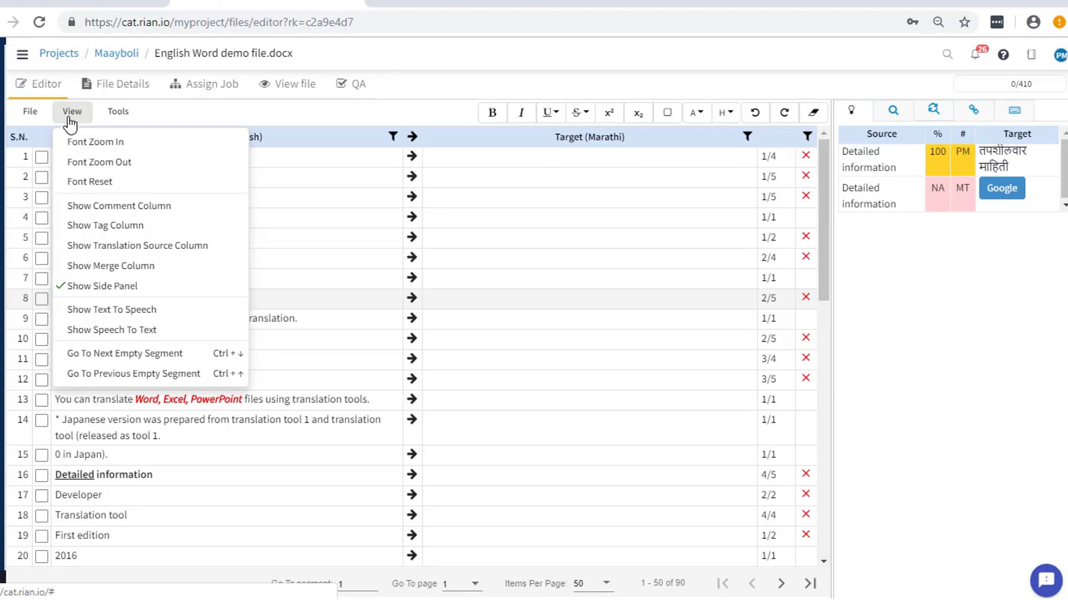
left_click(110, 312)
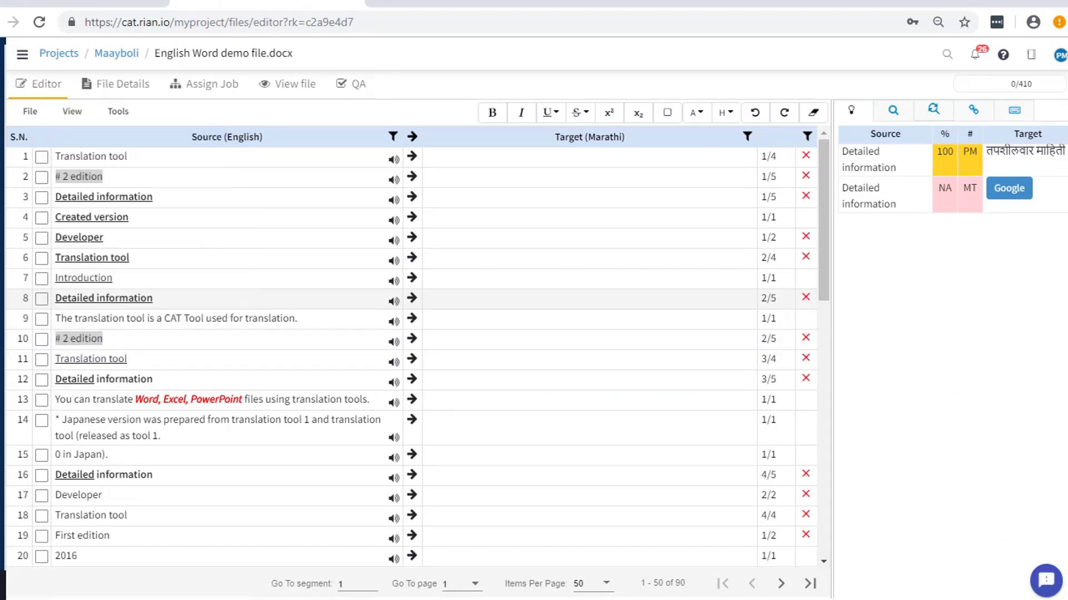
left_click(72, 112)
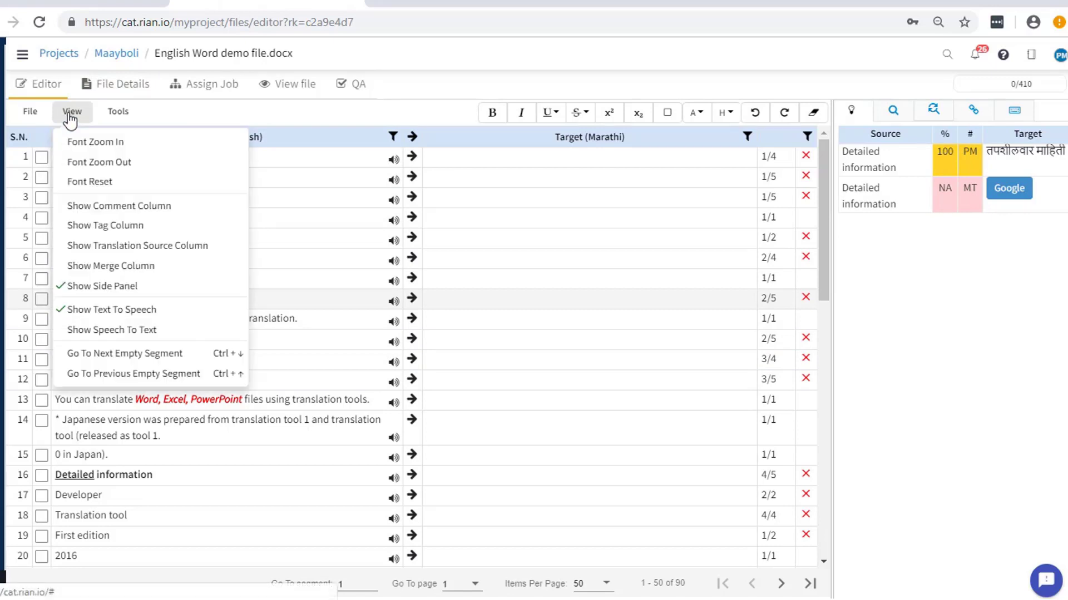
left_click(86, 332)
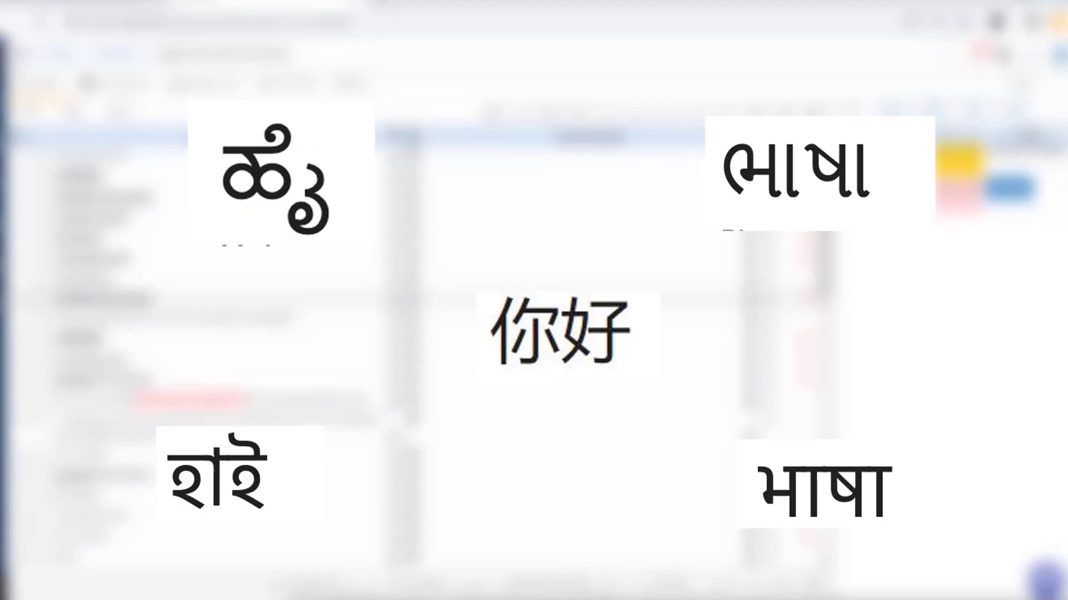
Step: Enable Phonetic Typing and enter भाषांतर साधन as the Marathi target of segment 1, "Translation tool"
left_click(1032, 55)
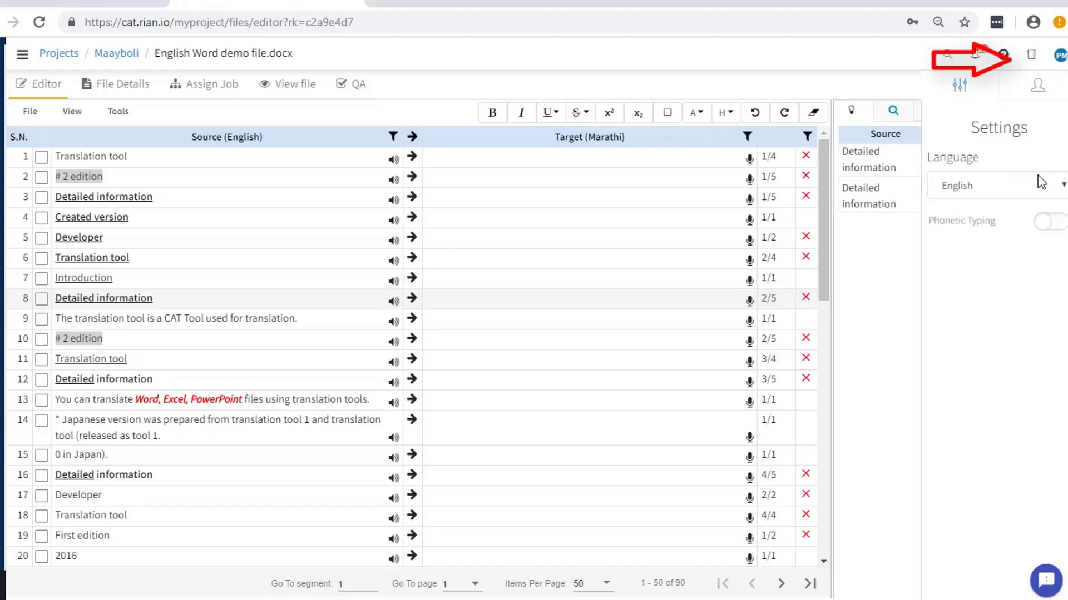
left_click(1048, 221)
left_click(498, 157)
type("bhasha")
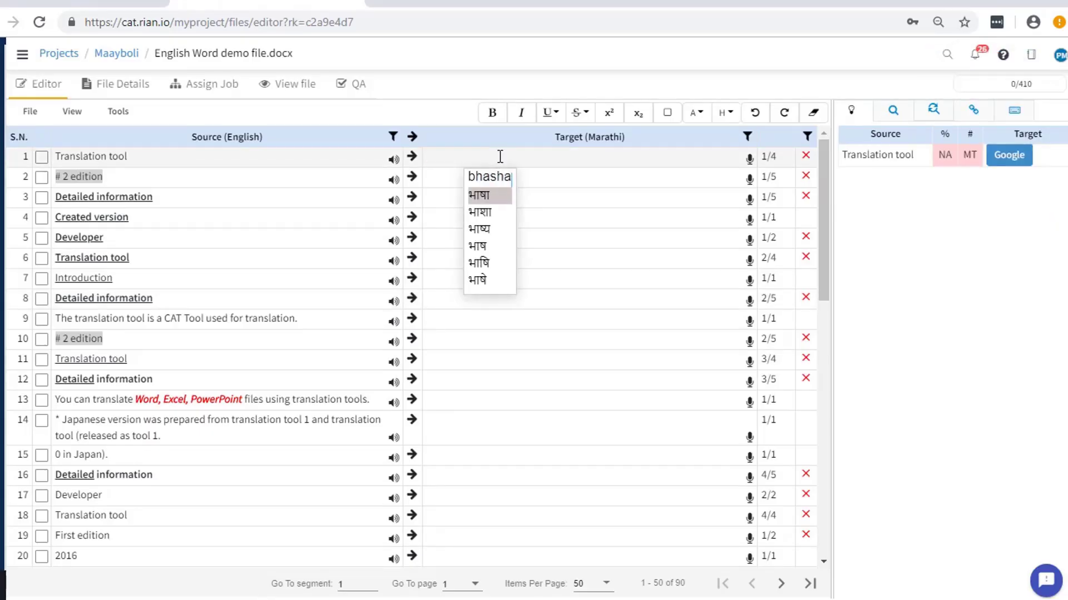
type("ntra")
key("space")
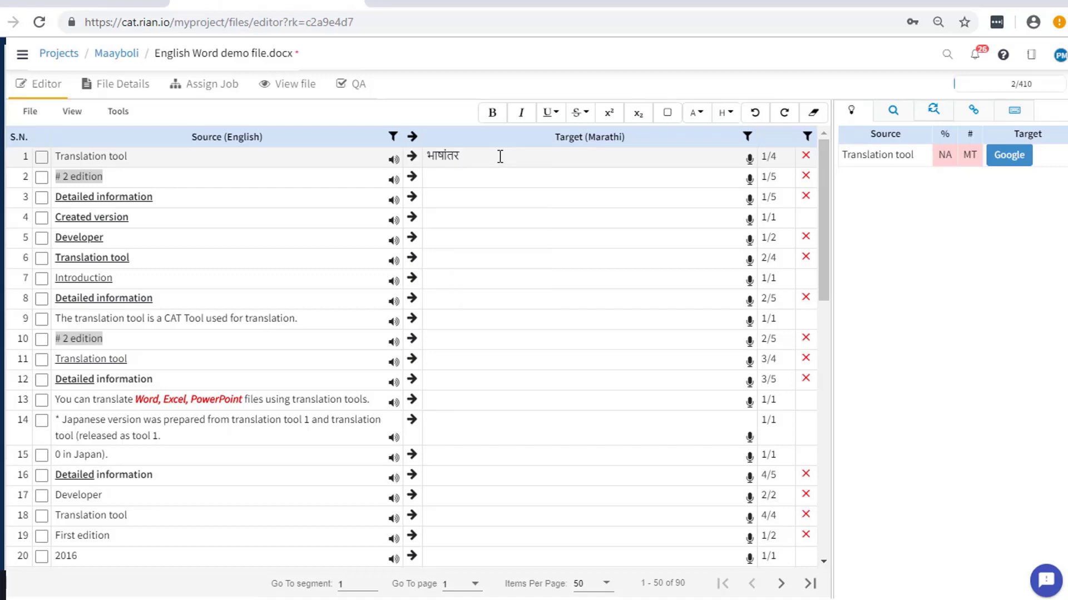
type("sadhan")
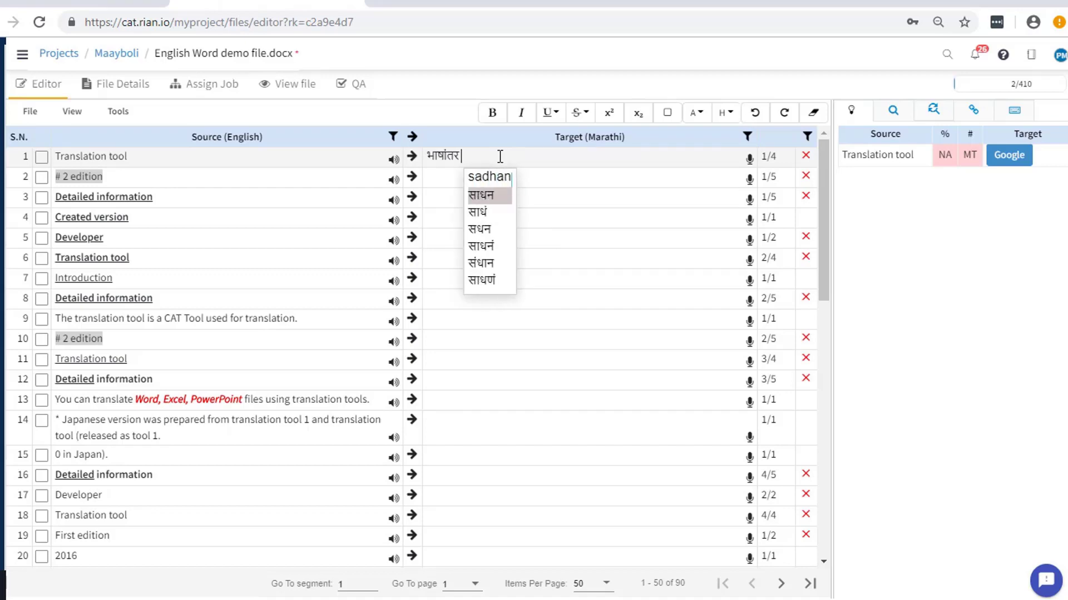
key("space")
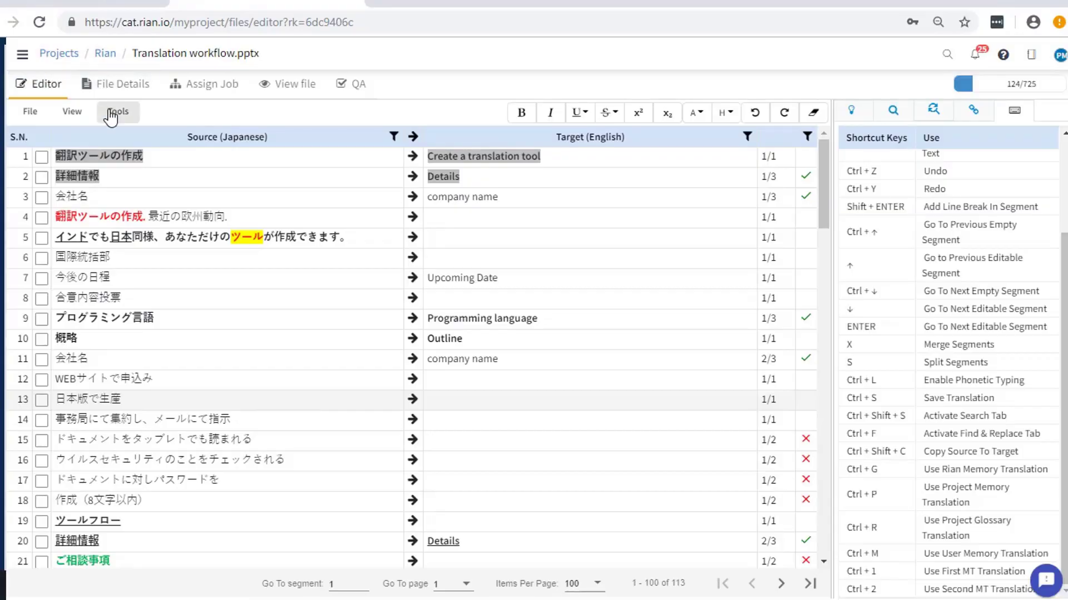
Step: Apply Microsoft machine translation to Translation workflow.pptx without replacing already translated segments
left_click(113, 111)
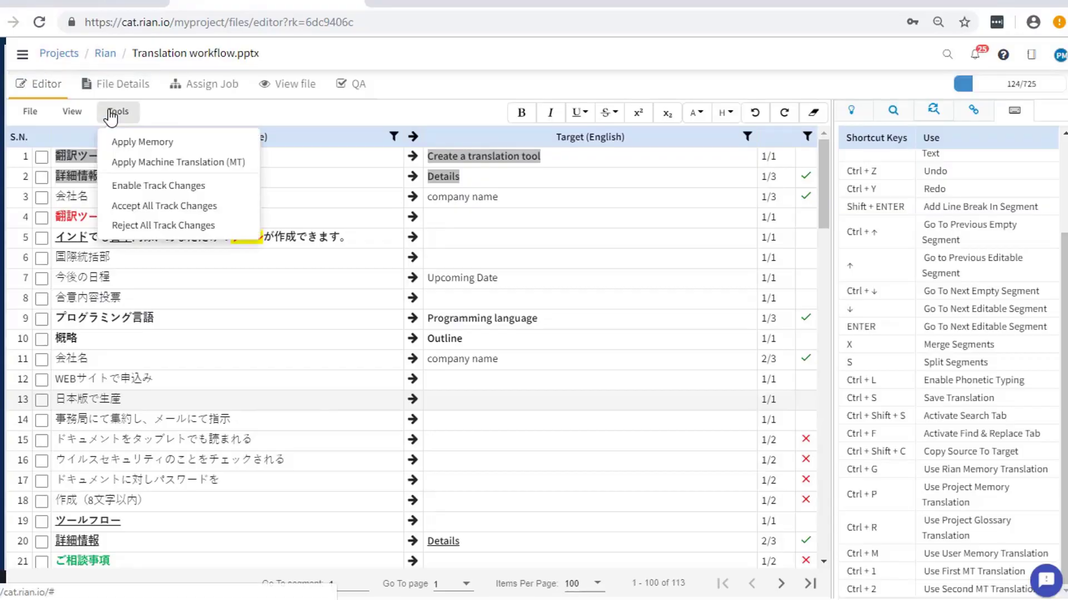
left_click(130, 162)
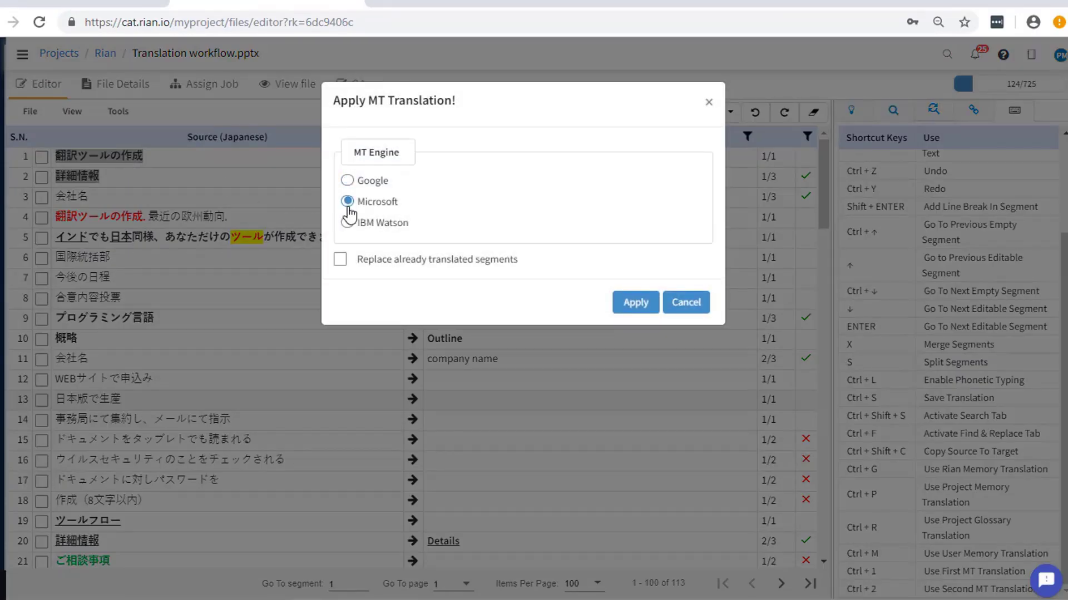
left_click(635, 303)
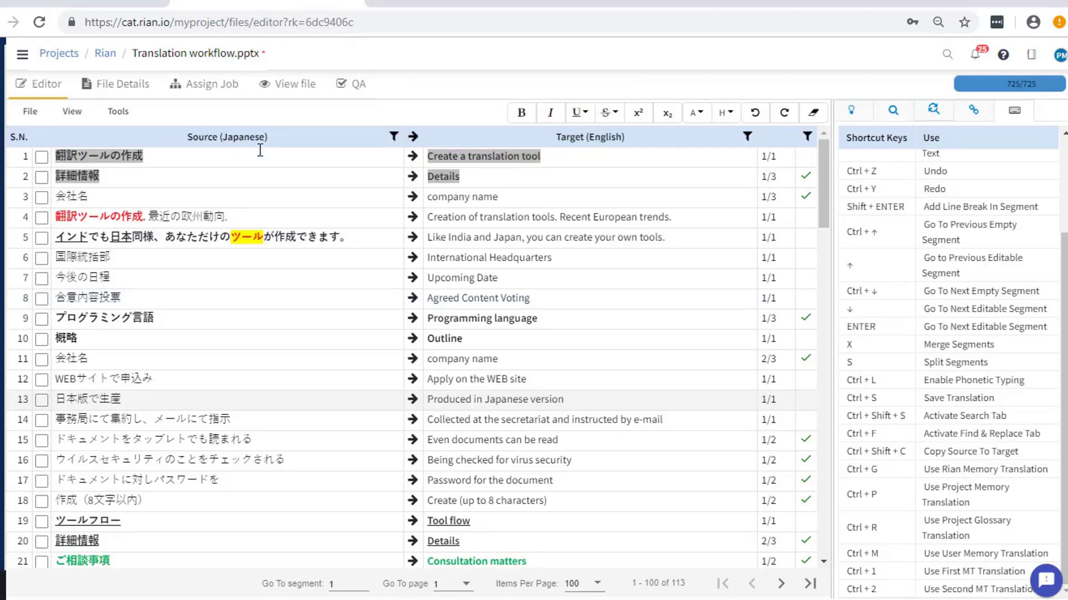
Step: Review the QA checks for Translation workflow.pptx and get the translated file from the editor
left_click(356, 88)
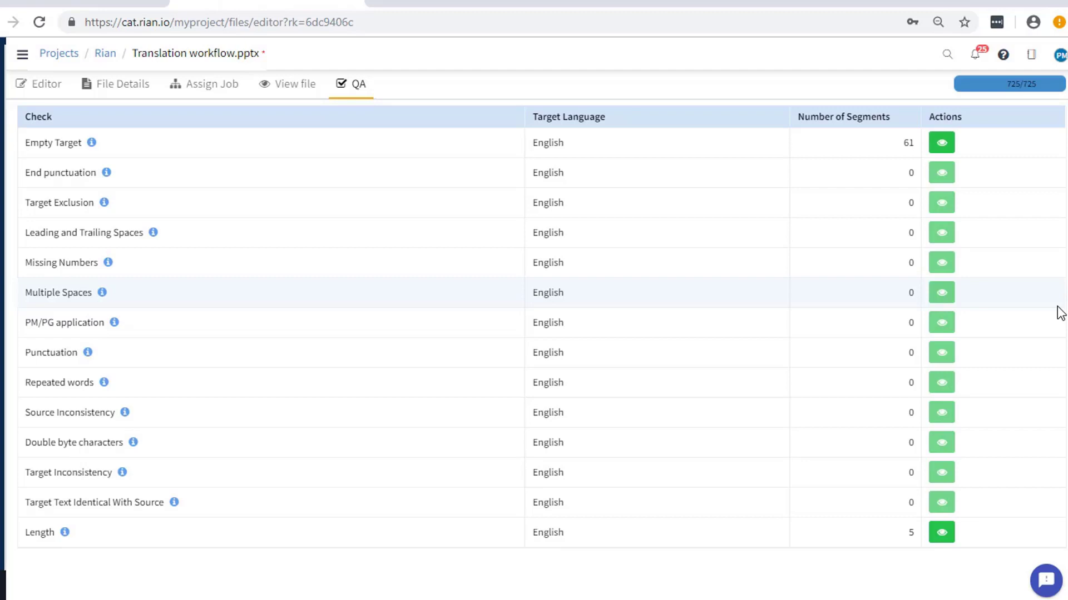
left_click(39, 86)
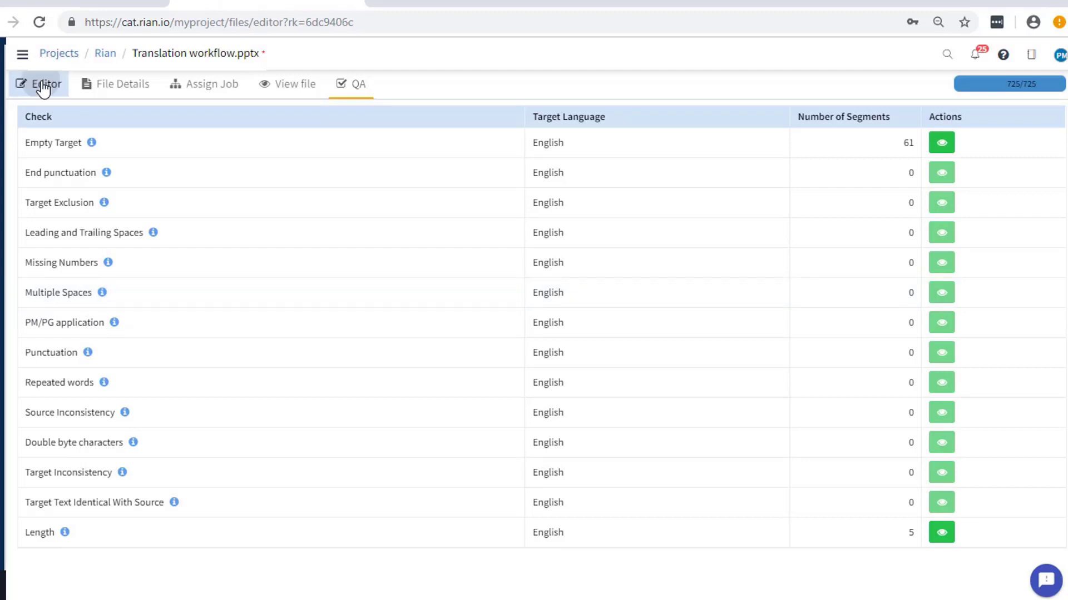
left_click(25, 114)
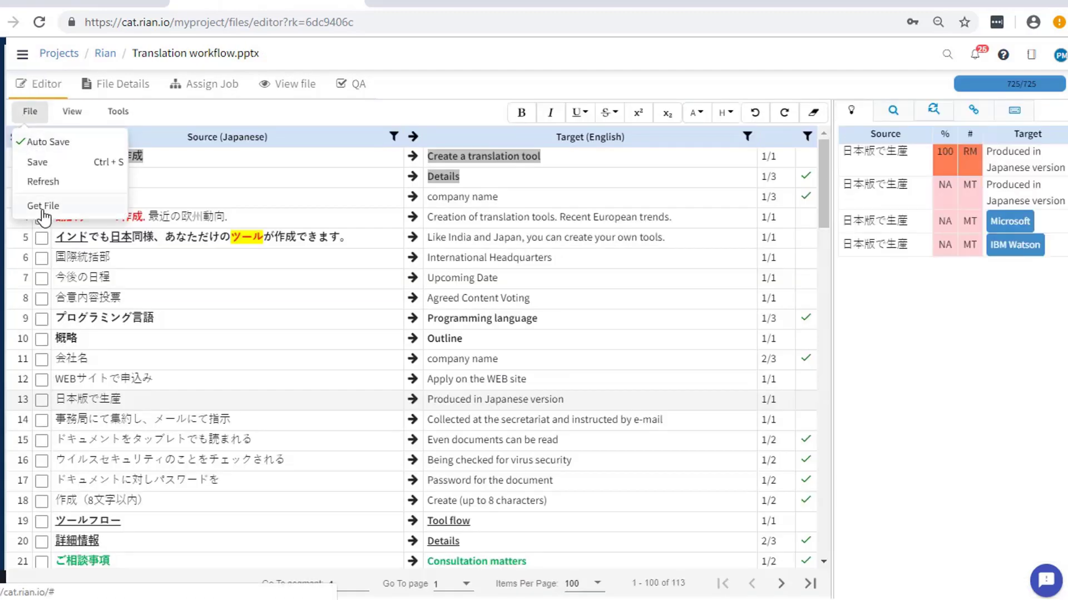
left_click(42, 207)
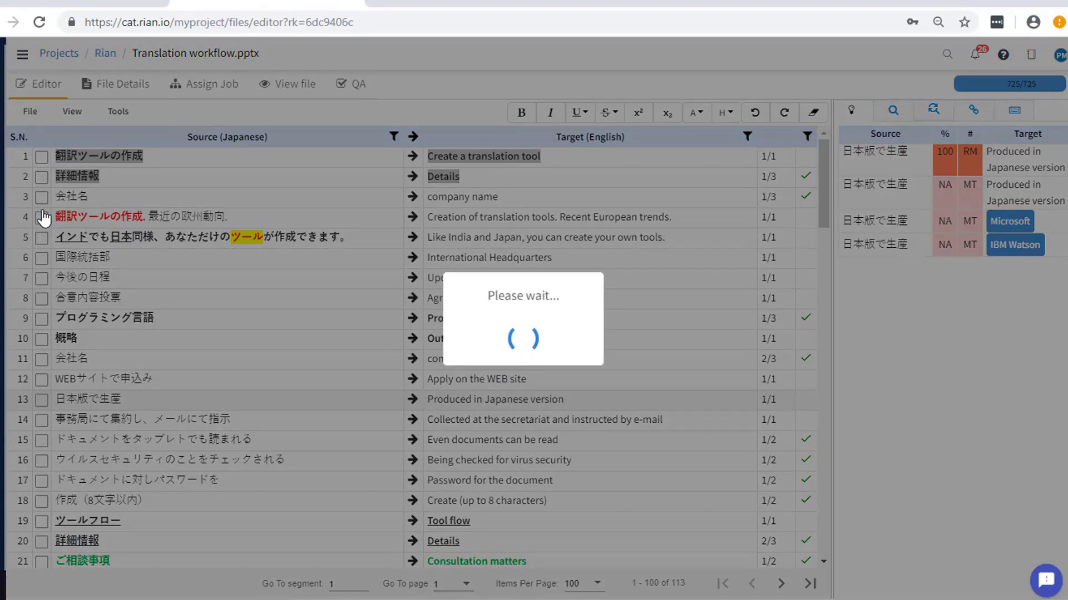